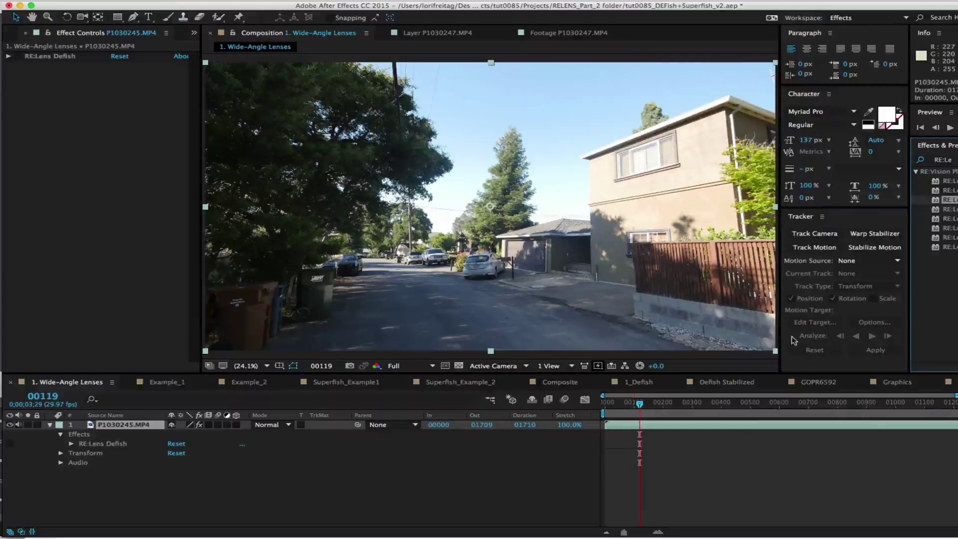
Step: Apply RE:Lens Defish to the street clip in Fish (pincushion) mode with Auto-Scale off
drag(954, 199, 696, 207)
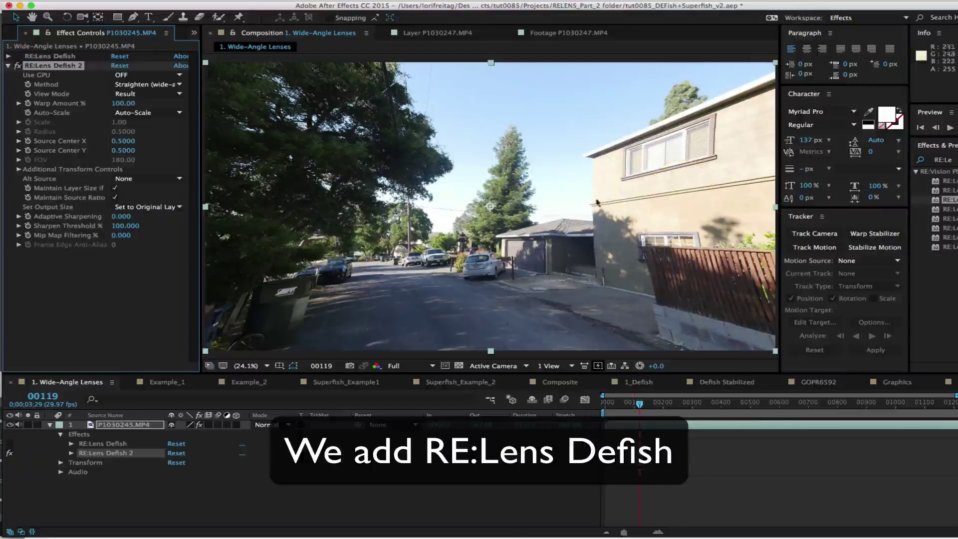
click(140, 85)
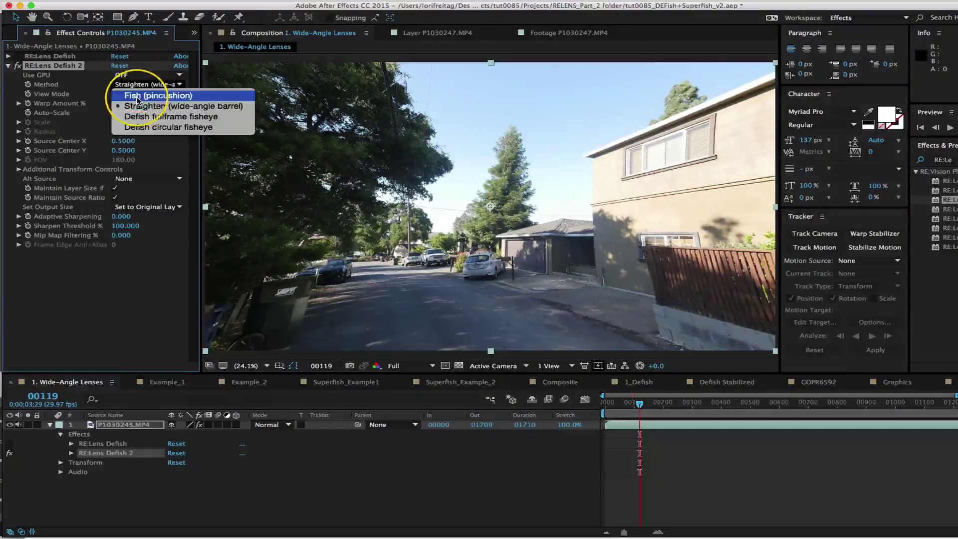
click(147, 92)
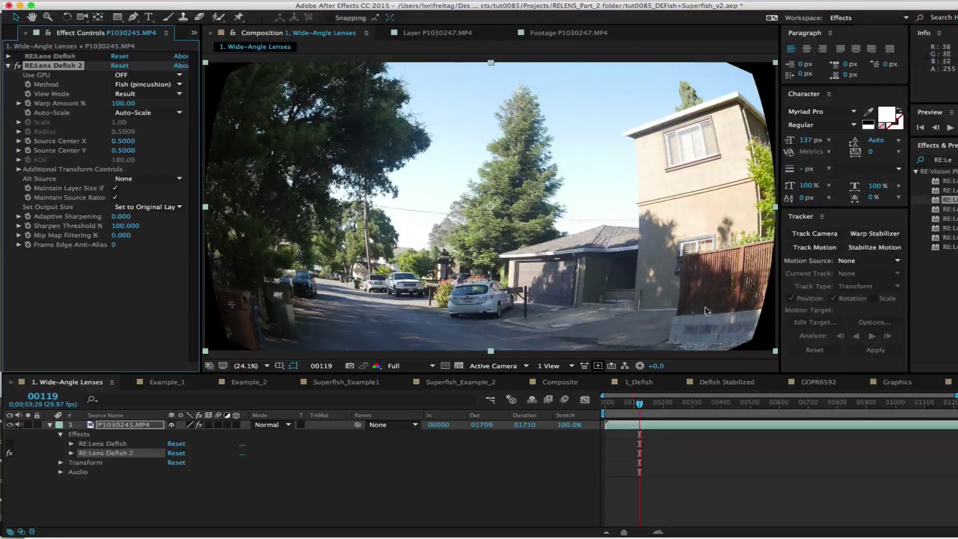
click(145, 113)
click(138, 123)
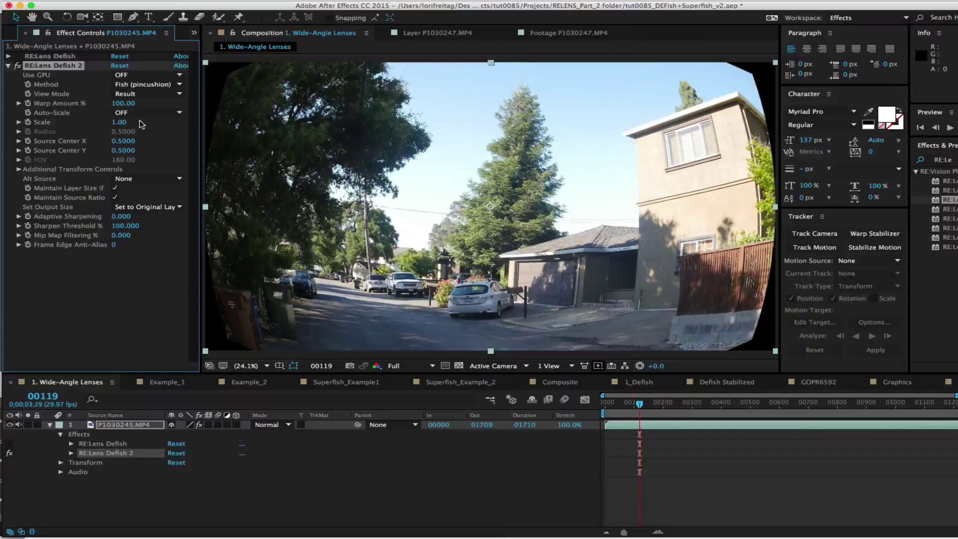
Step: Set the Defish Warp Amount to 30
click(19, 122)
click(19, 103)
drag(129, 120, 114, 119)
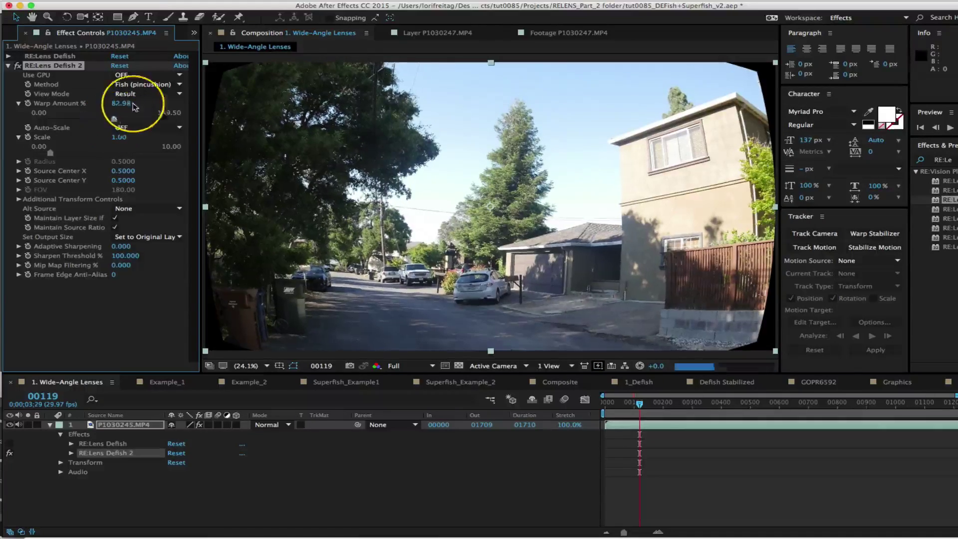
click(122, 103)
text(30)
key(Return)
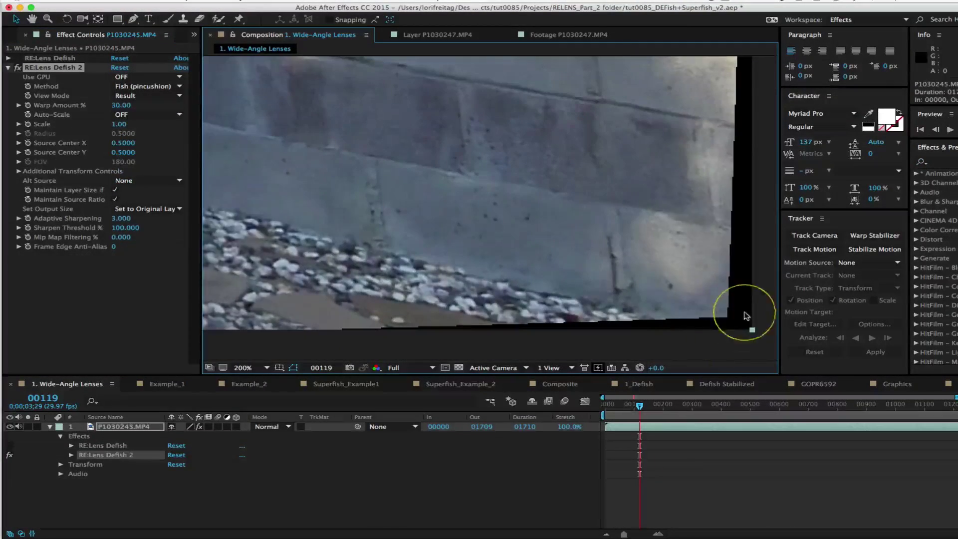
Step: Set Frame Edge Anti-Alias to 3 and the Defish Scale to 1.10
click(115, 247)
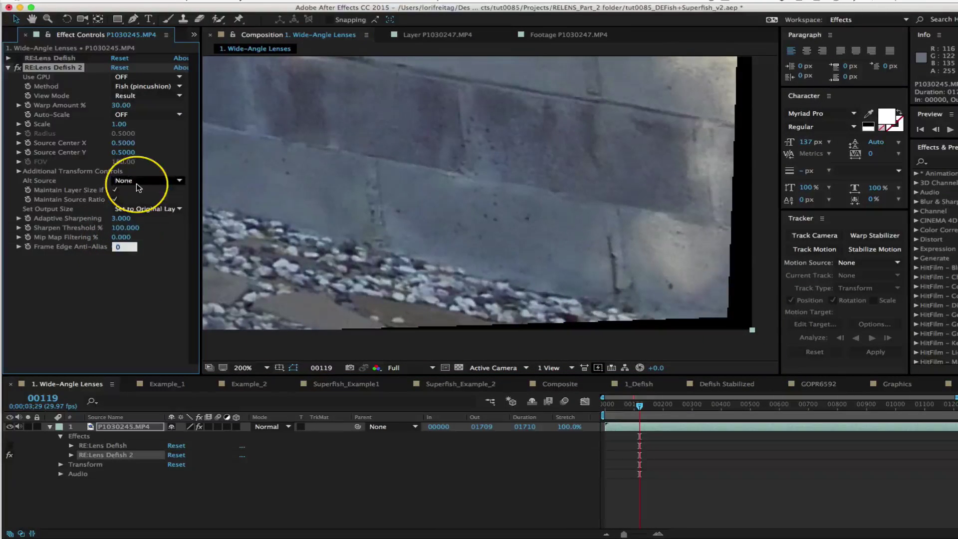
text(3)
key(Return)
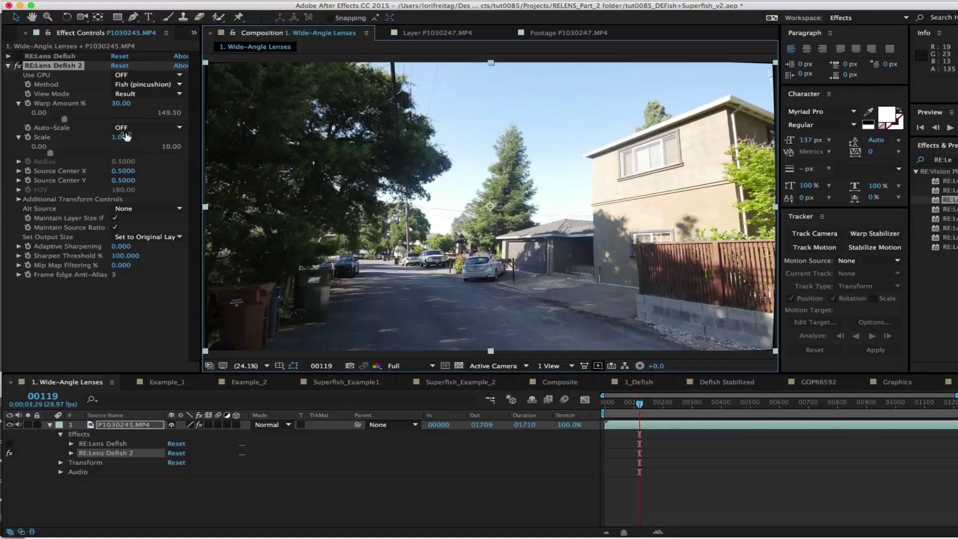
click(124, 138)
text(1.1)
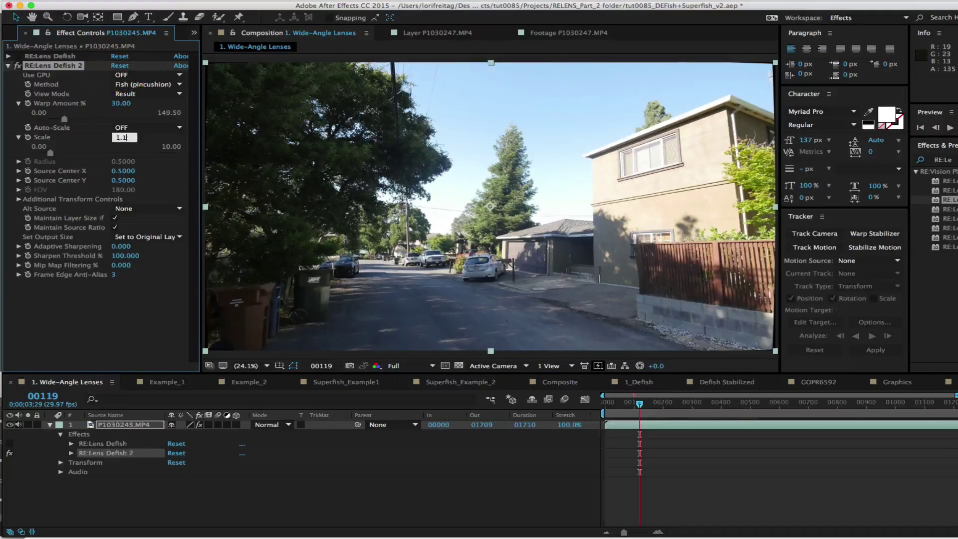
key(Return)
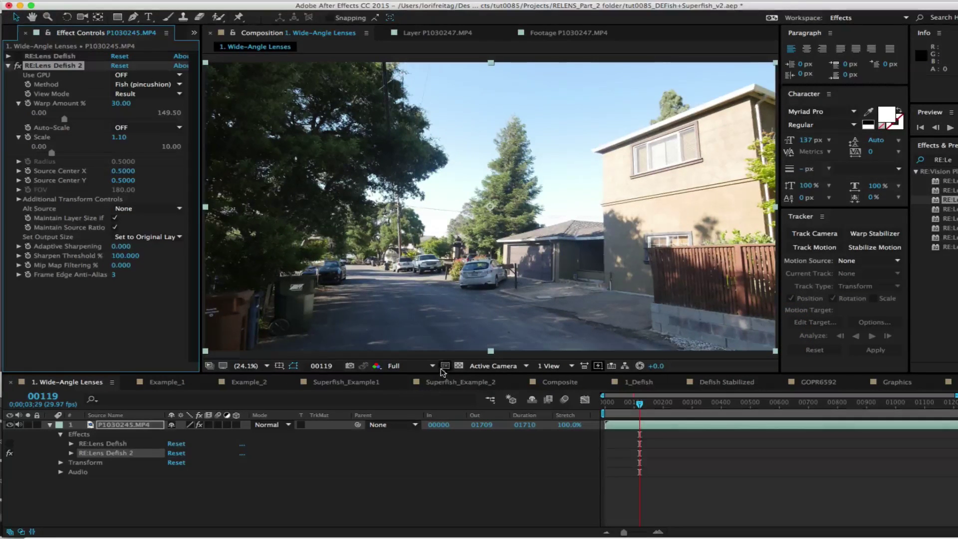
Step: View the image at 100% magnification and set Adaptive Sharpening to 3
click(247, 366)
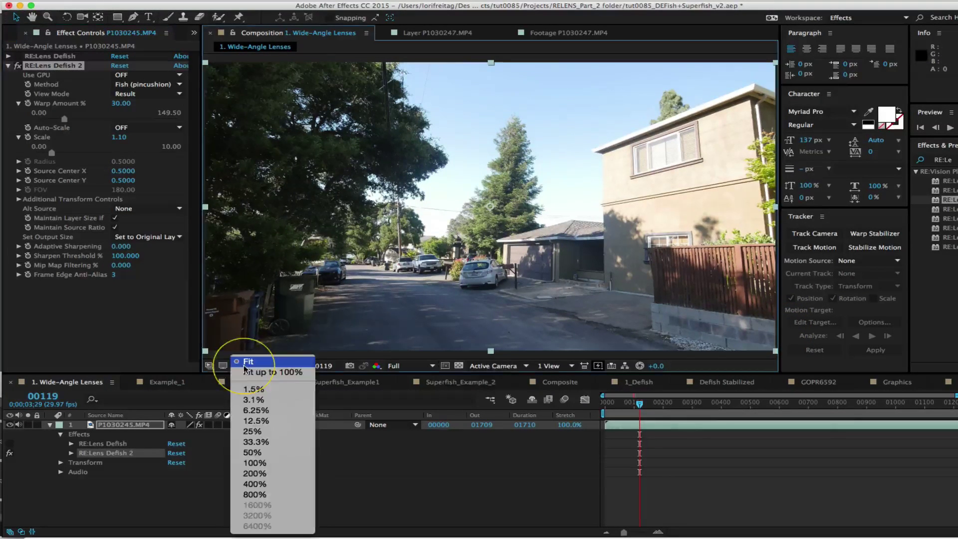
click(260, 463)
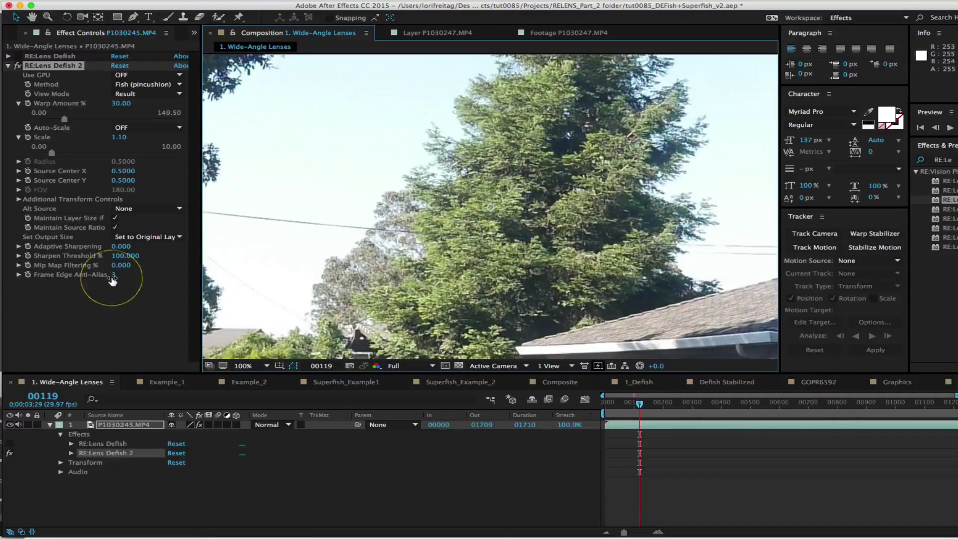
click(122, 246)
key(Return)
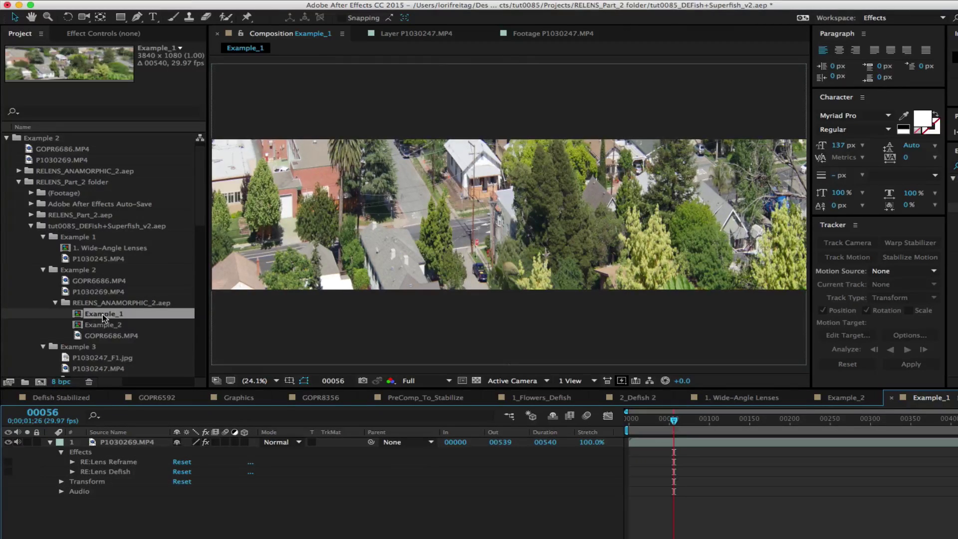
Step: Open P1030269.MP4 in the Footage viewer to inspect the unprocessed aerial source
double_click(102, 293)
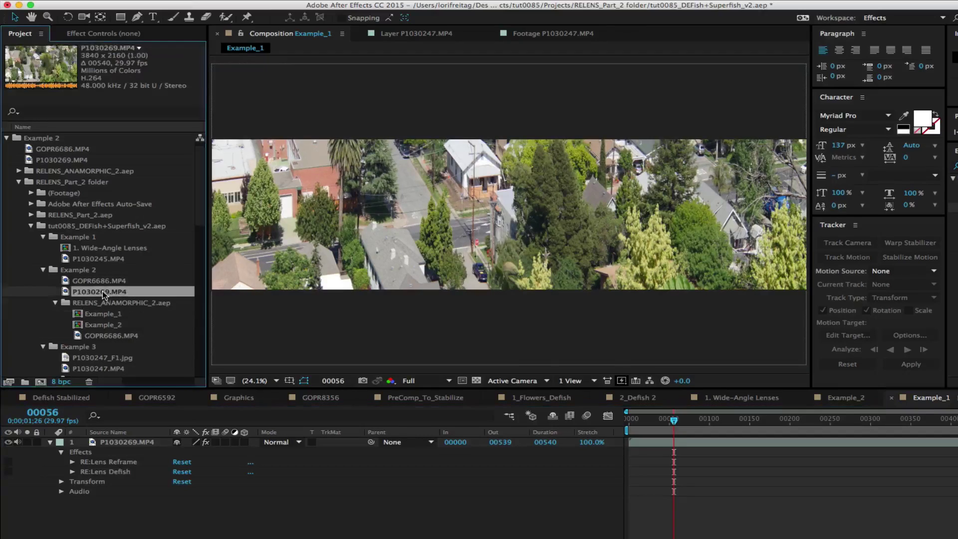
click(256, 381)
click(256, 382)
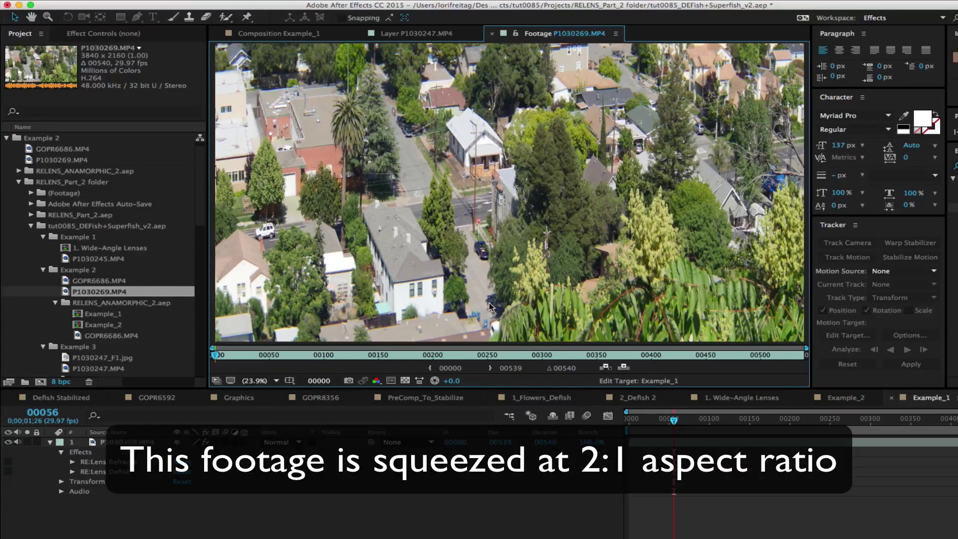
Step: Open Example_1 and confirm its 3840×1080 composition settings
double_click(108, 314)
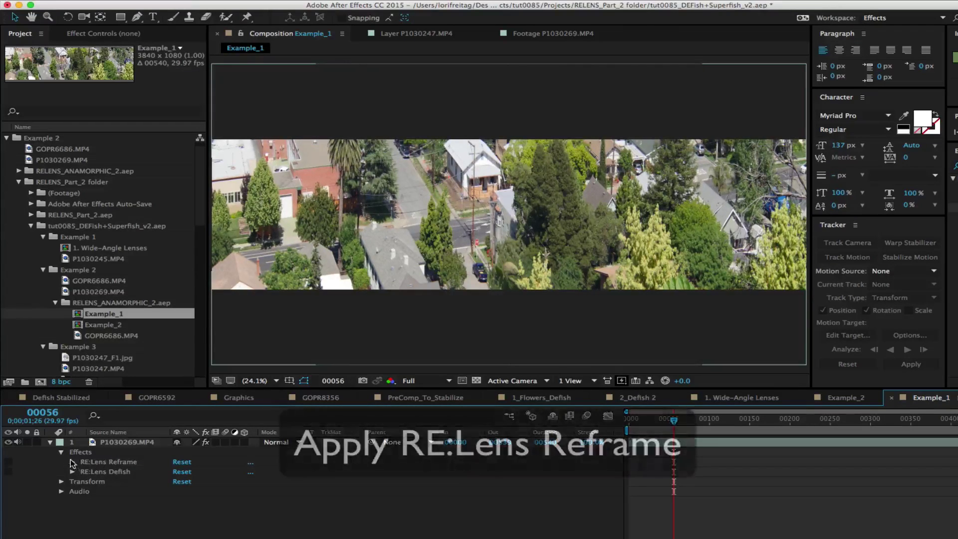
click(70, 462)
scroll(75, 462, down, 2)
click(100, 445)
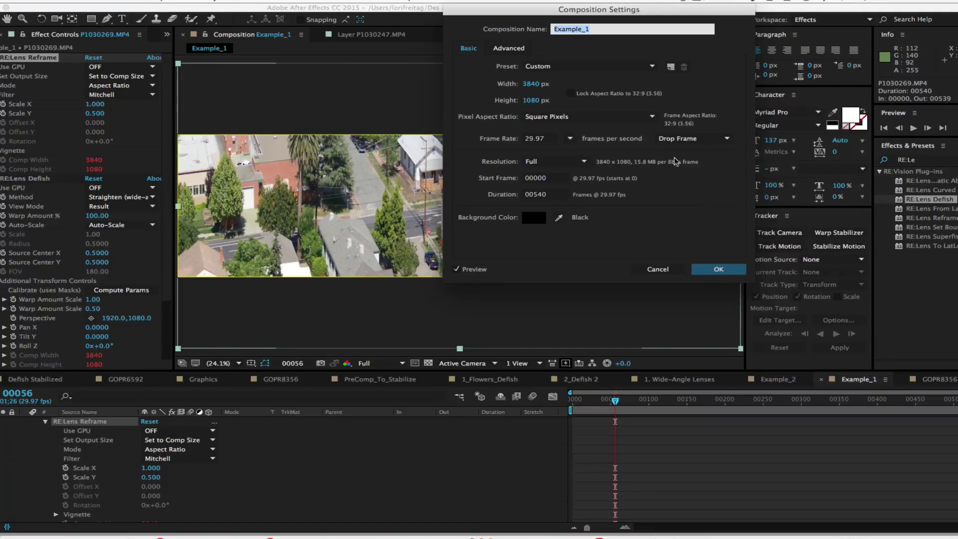
click(719, 269)
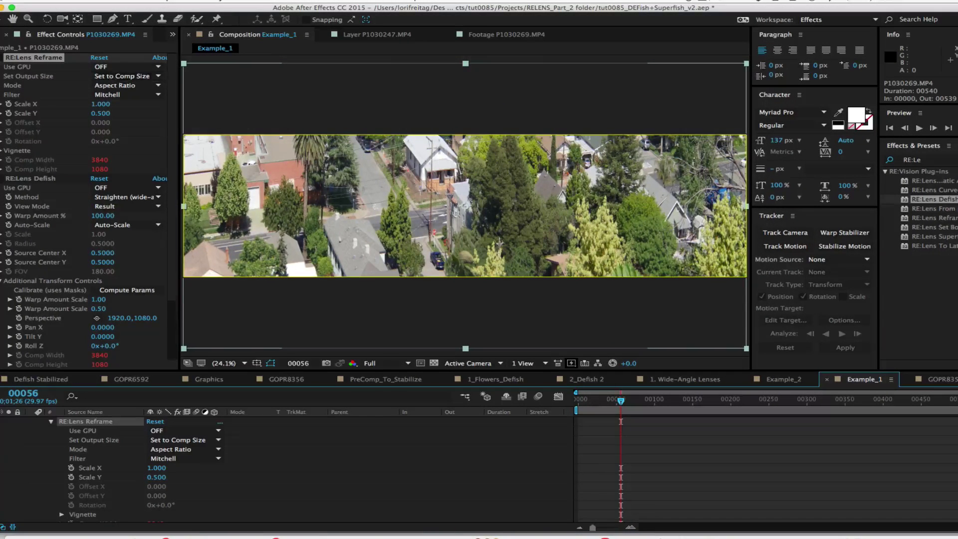
Step: Keep Aspect Ratio as the RE:Lens Reframe mode and review the resampling filters
click(7, 61)
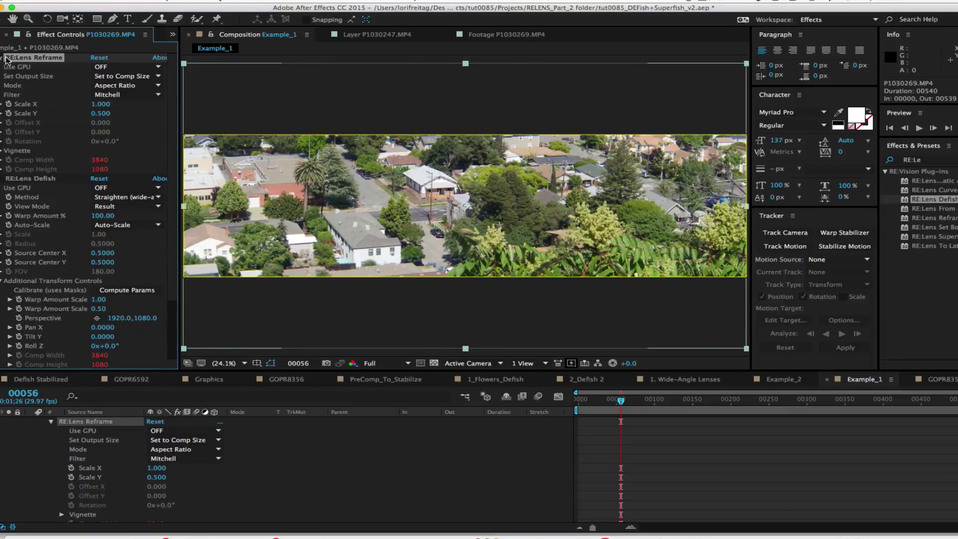
click(124, 85)
click(120, 106)
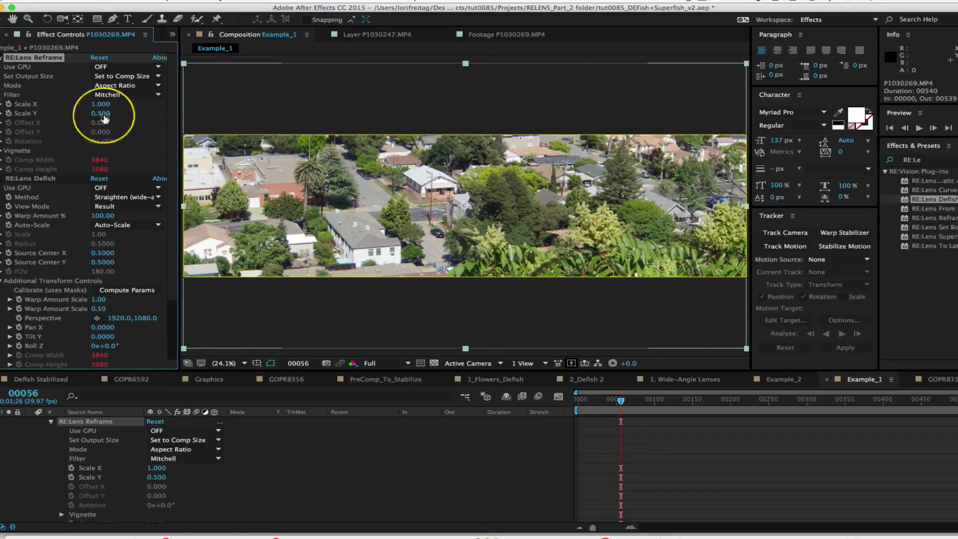
click(115, 94)
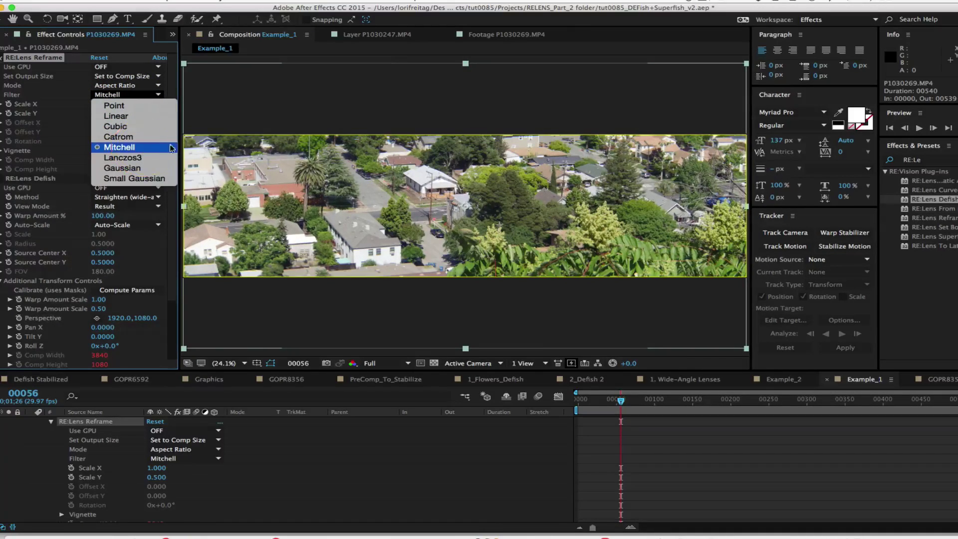
Step: Keep the Mitchell filter and play back the reframed aerial footage
click(207, 65)
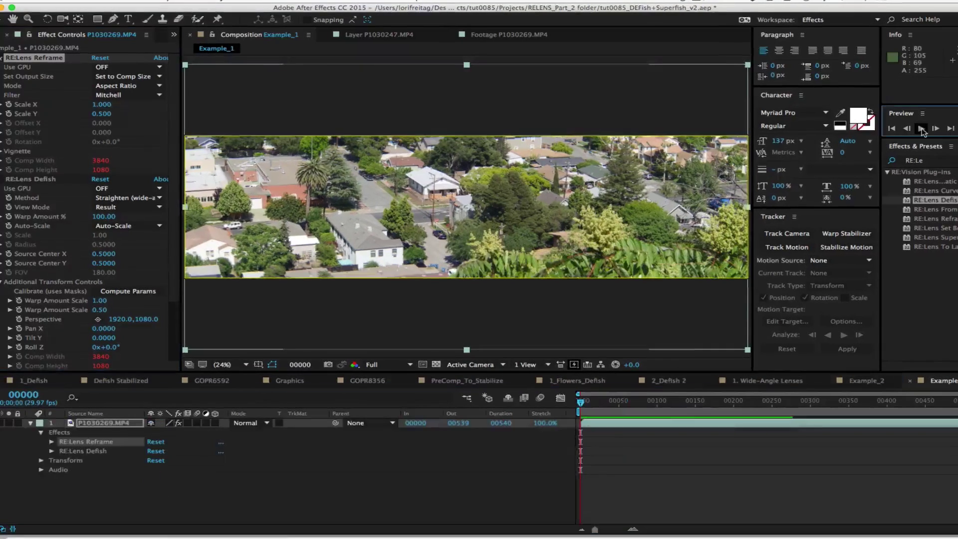
click(920, 128)
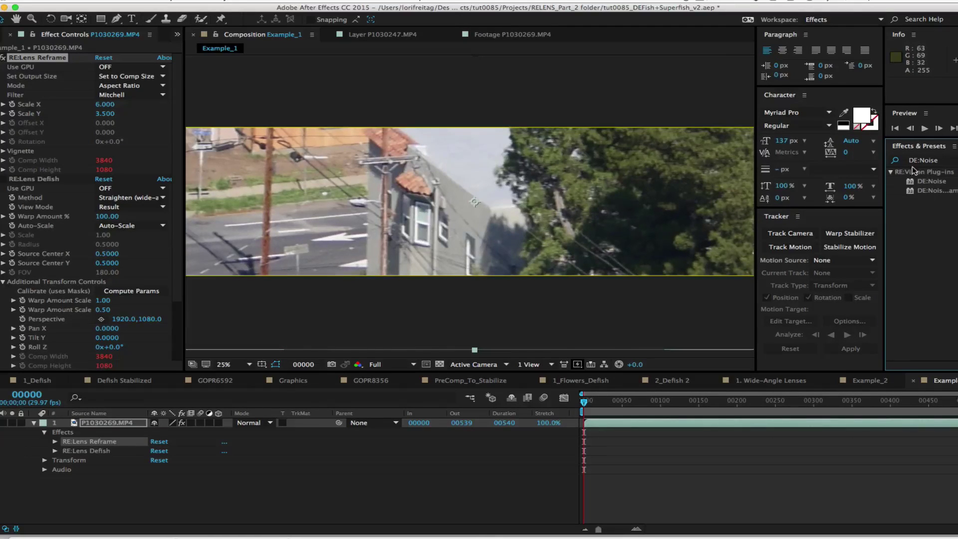
Step: Apply DE:Noise to the aerial clip, then browse Effects & Presets for color effects
drag(926, 184, 43, 56)
click(3, 58)
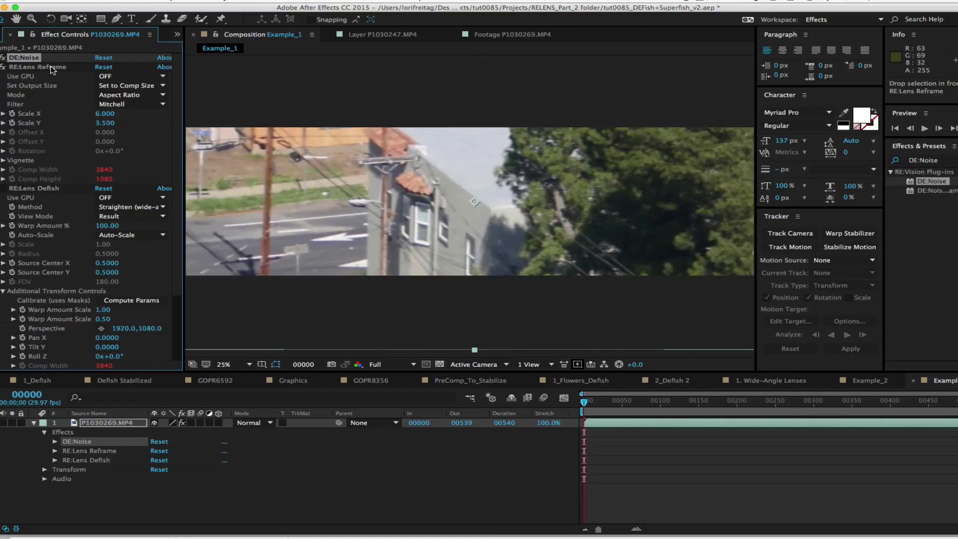
click(953, 160)
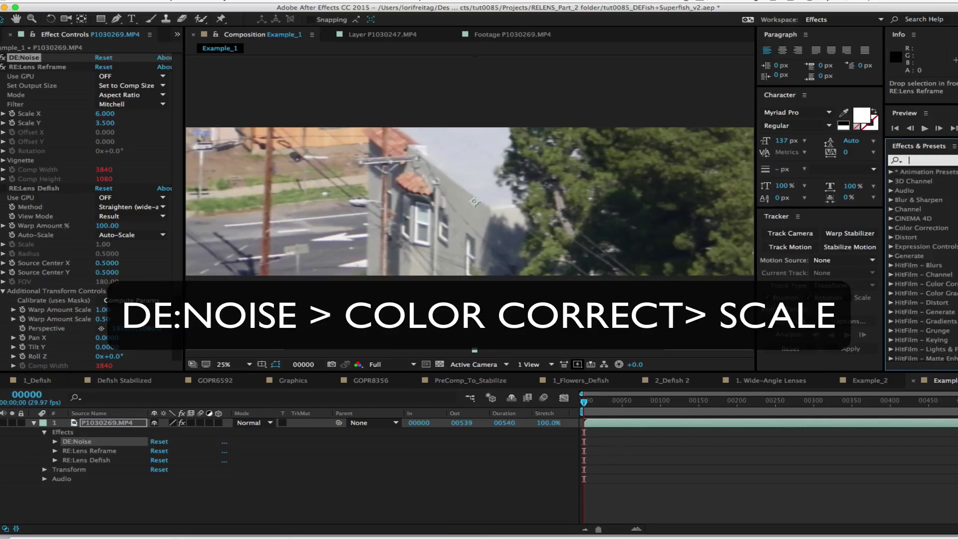
text(colo)
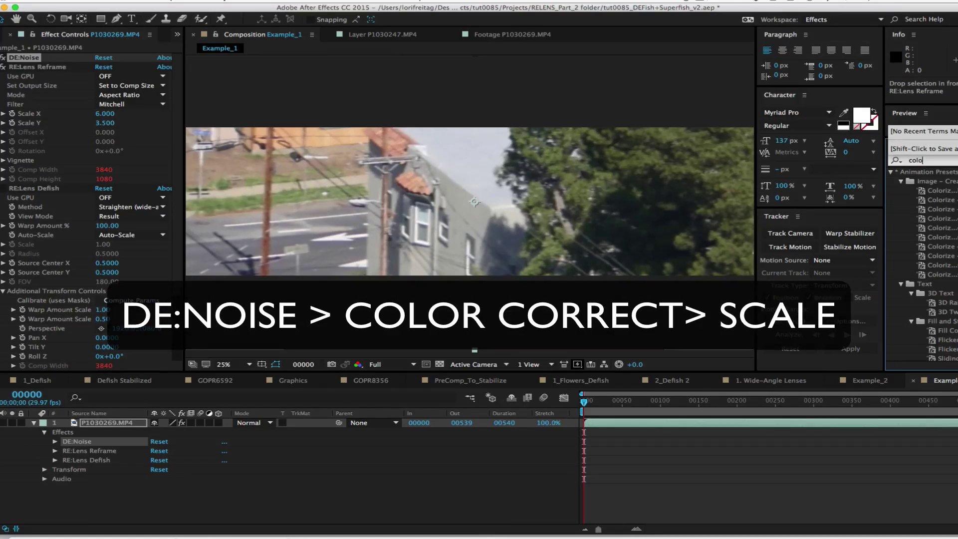
text(rc)
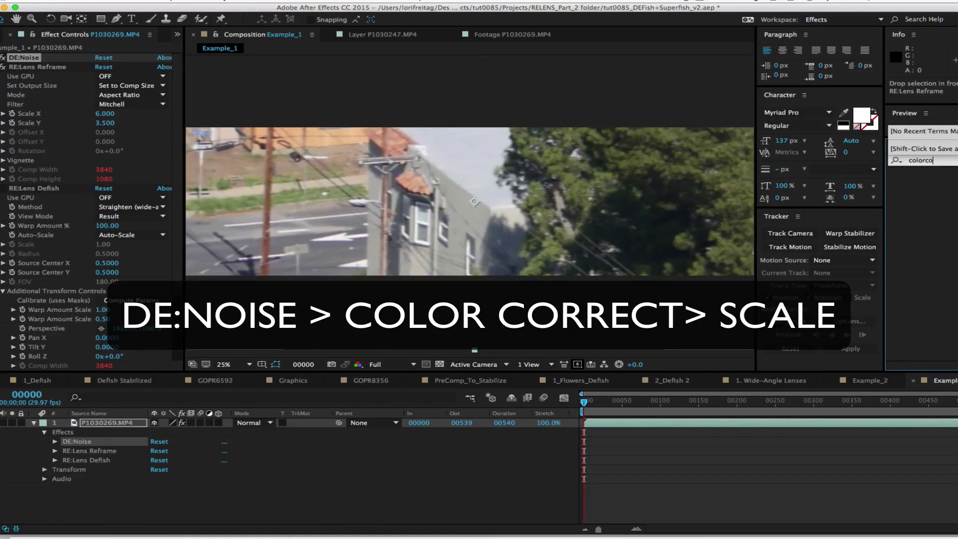
key(BackSpace)
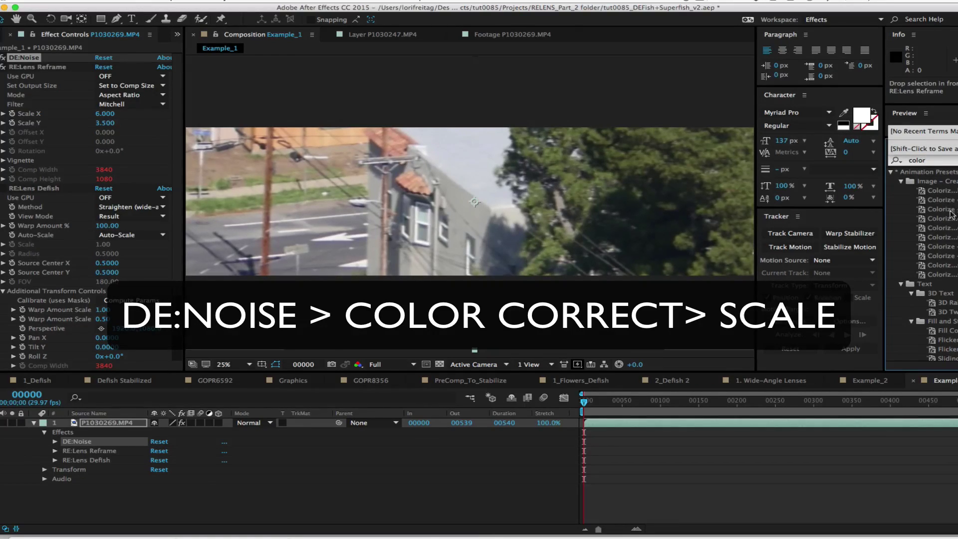
key(BackSpace)
key(BackSpace)
key(BackSpace)
key(BackSpace)
key(BackSpace)
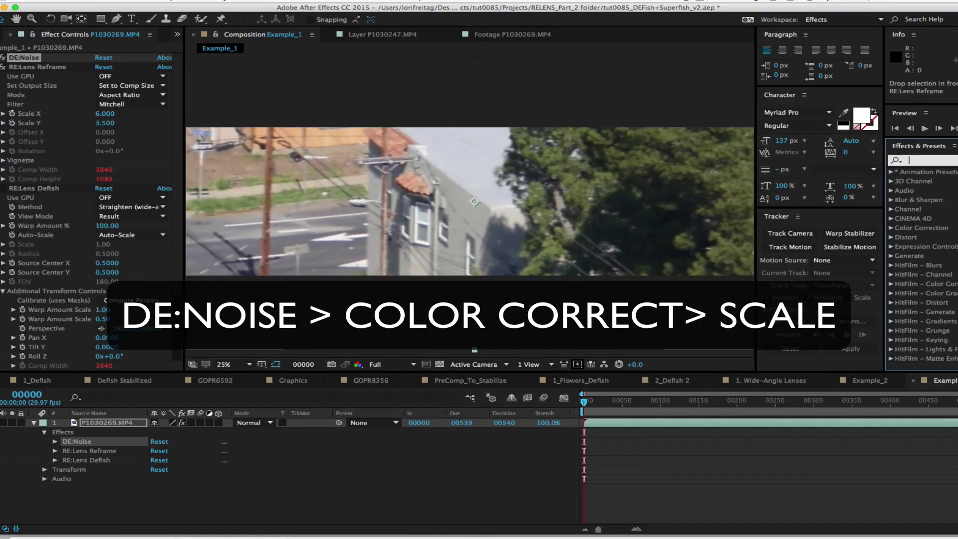
scroll(923, 265, down, 5)
scroll(924, 264, down, 5)
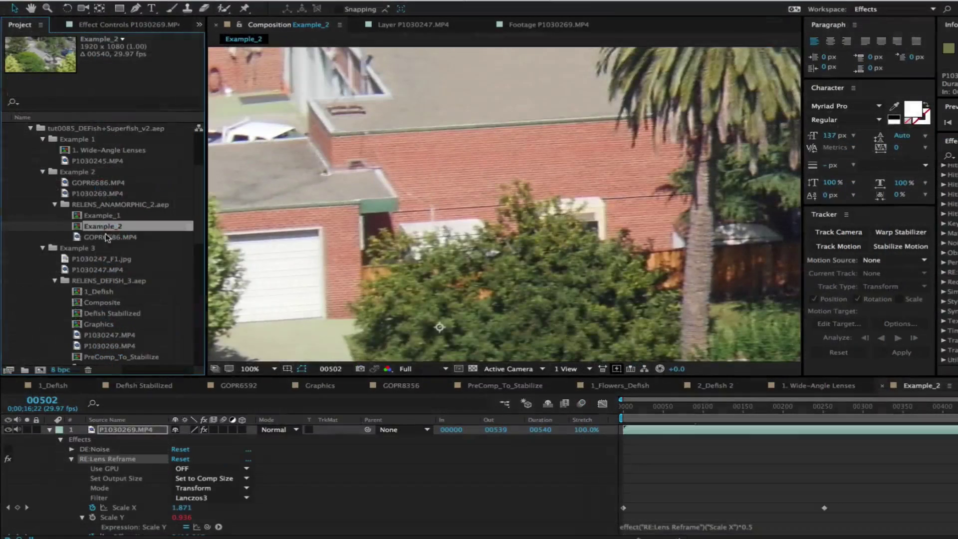
Step: Show P1030269.MP4's RE:Lens Reframe settings in Example_2, keeping Transform mode and the Lanczos3 filter
double_click(114, 229)
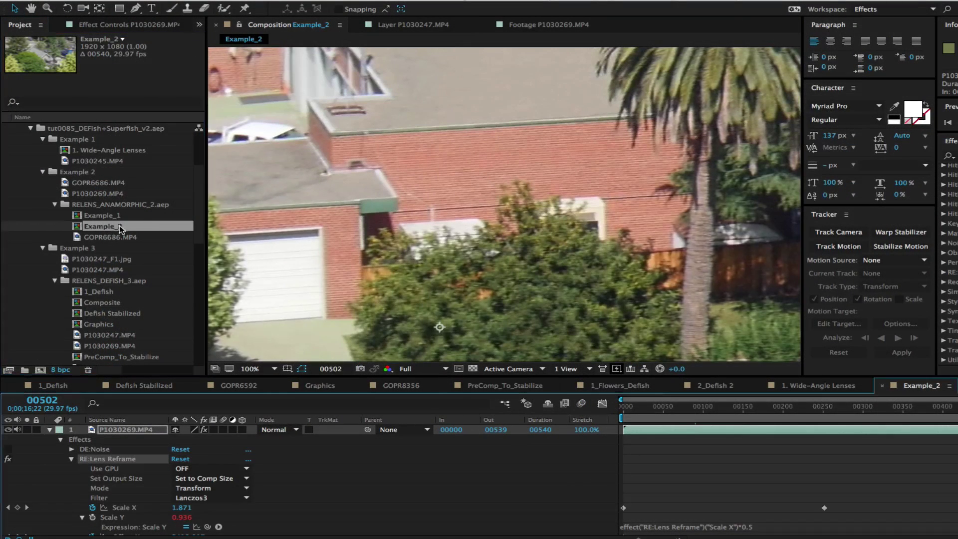
click(105, 459)
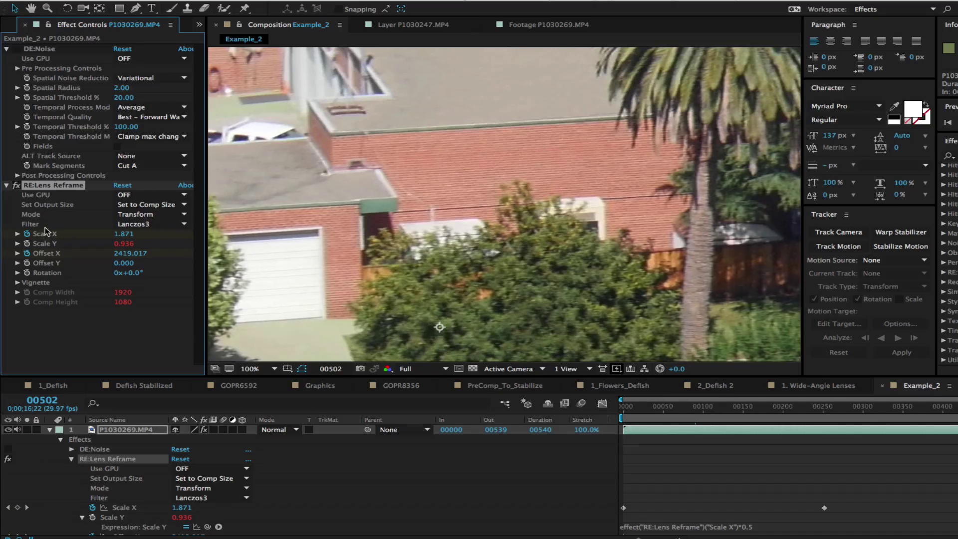
click(108, 183)
drag(133, 215, 131, 250)
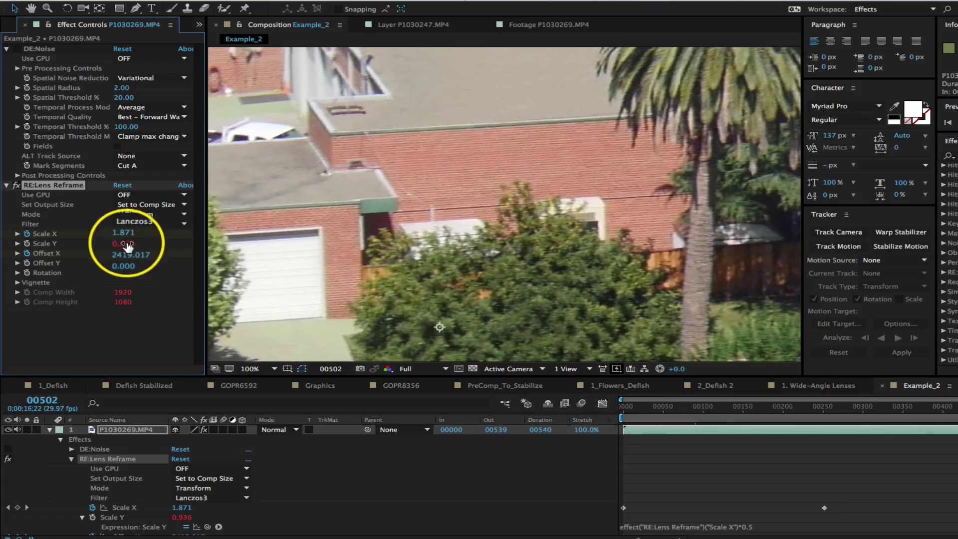
click(134, 223)
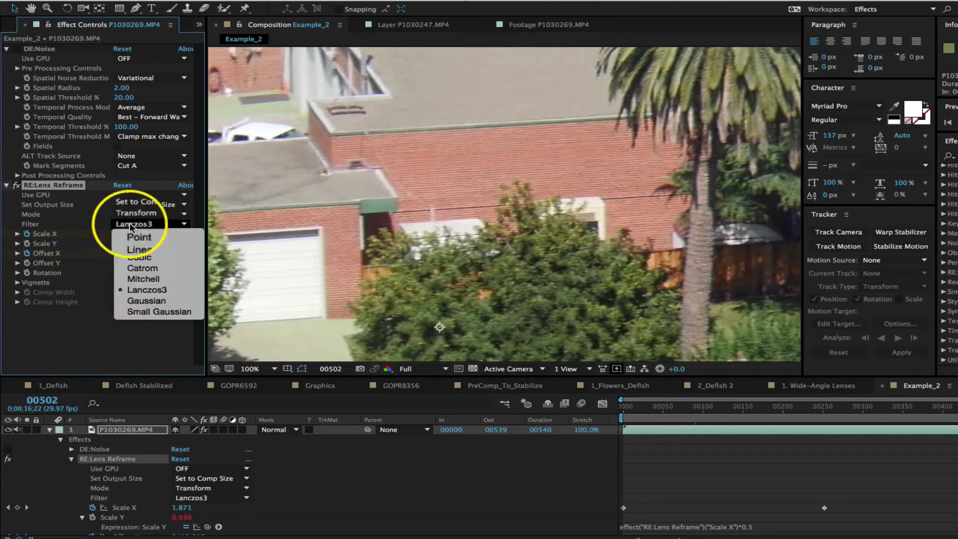
click(129, 291)
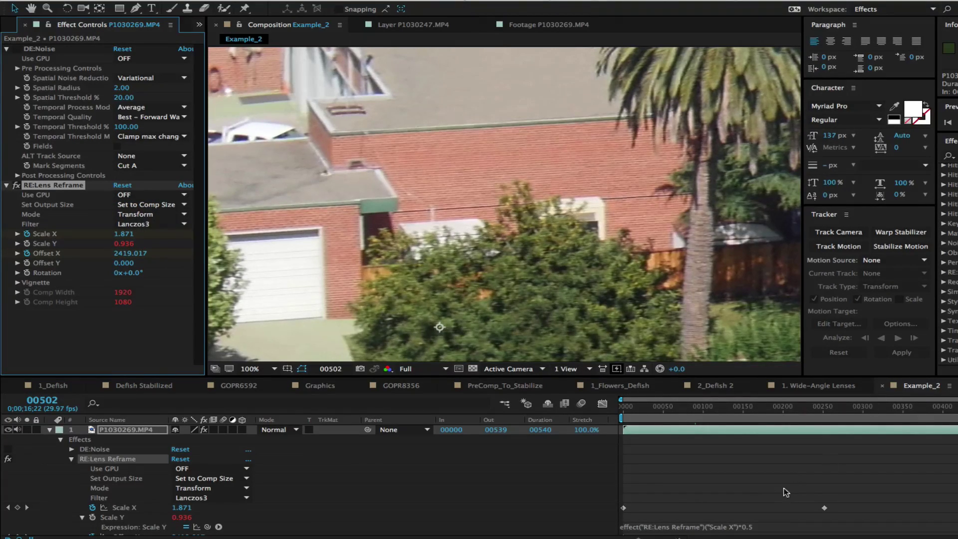
Step: Pan the timeline and preview the animated reframe
key(space)
drag(705, 489, 759, 479)
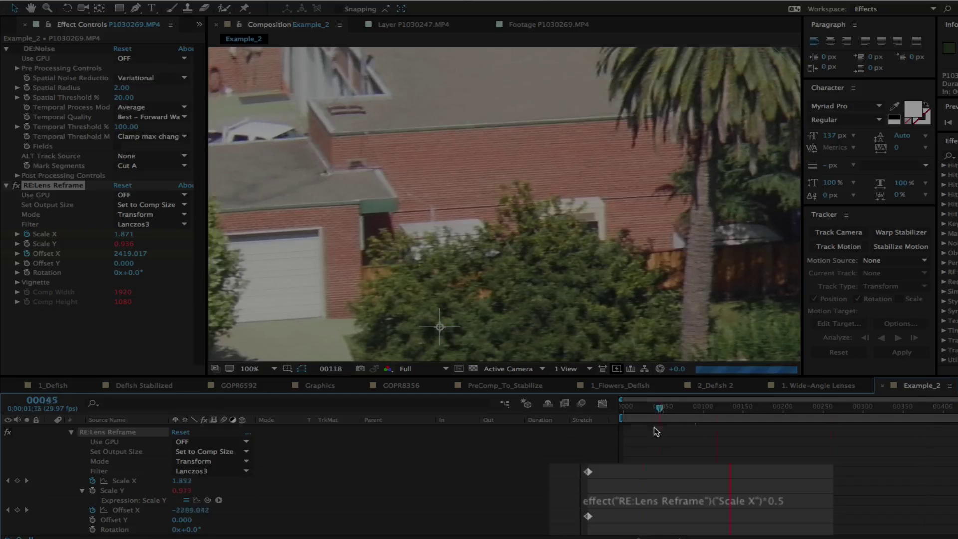
key(space)
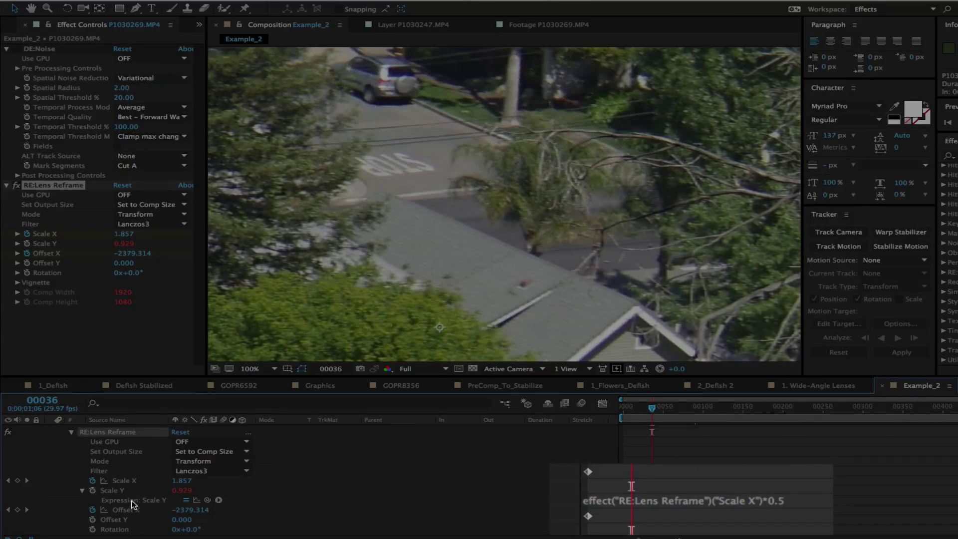
click(134, 504)
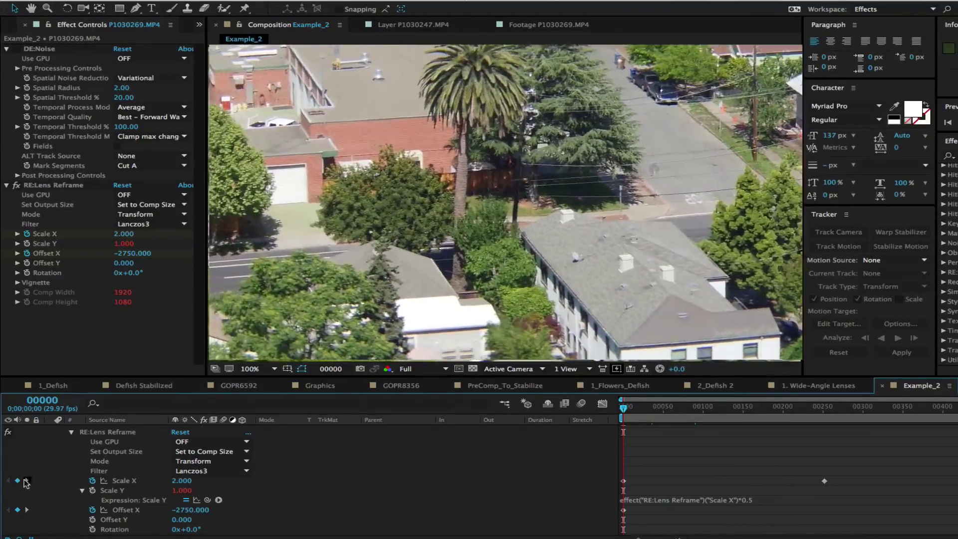
Step: Step through the Scale X keyframes to frame 539, then back to the first Offset X keyframe
click(27, 481)
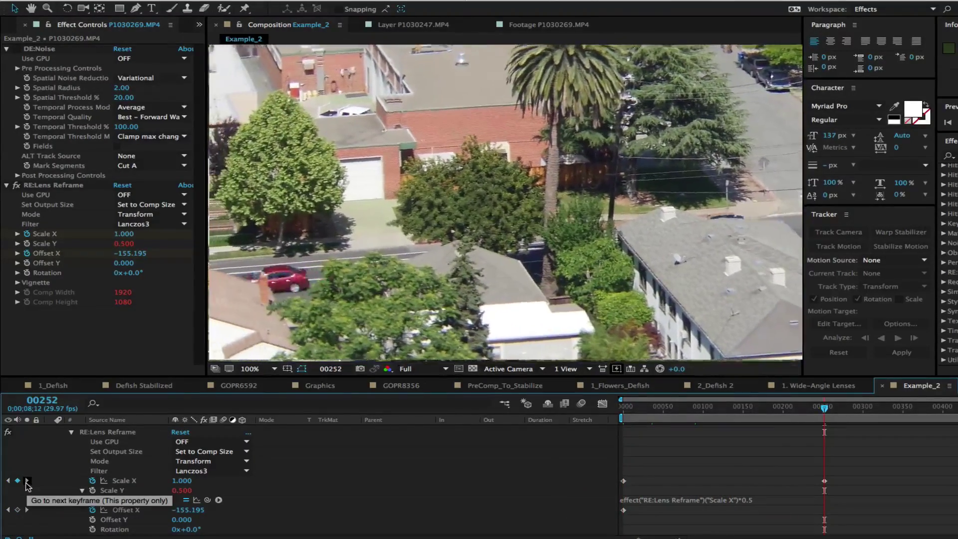
click(27, 482)
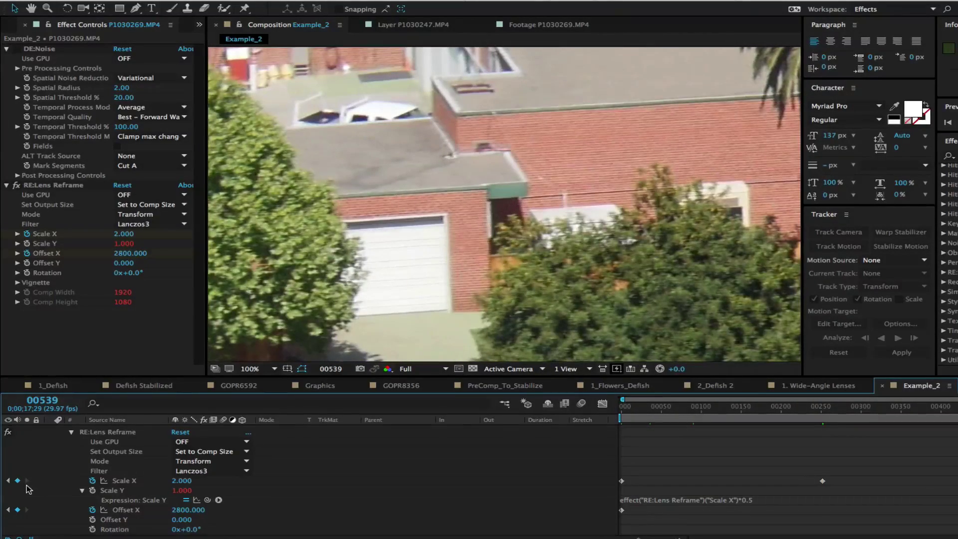
click(8, 509)
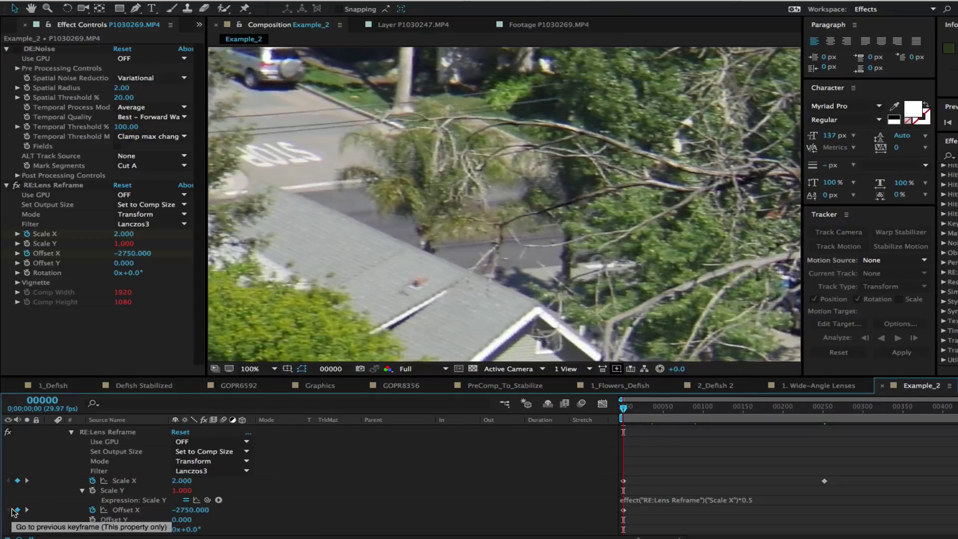
Step: Step to the next Offset X keyframe
click(29, 510)
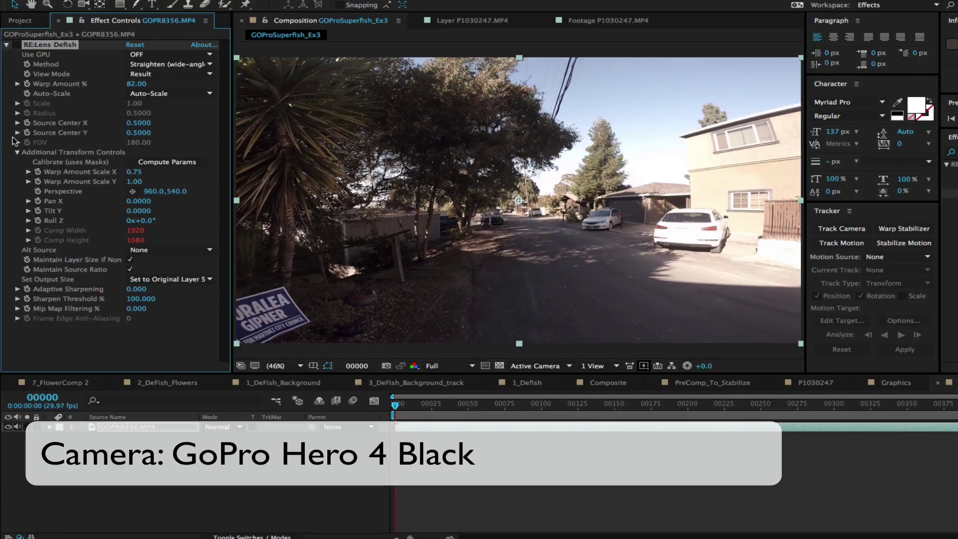
Step: Toggle RE:Lens Defish off and on to compare the street clip before and after
click(135, 157)
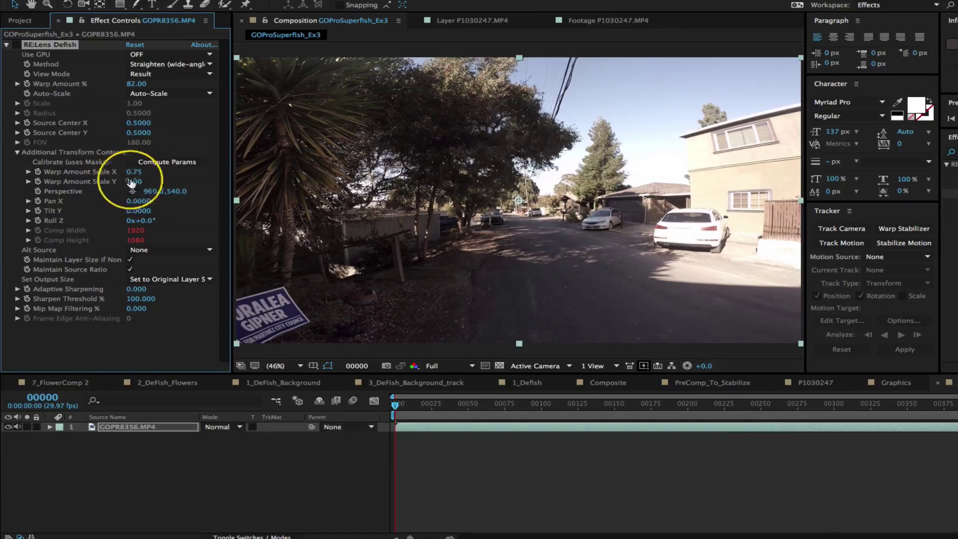
click(17, 44)
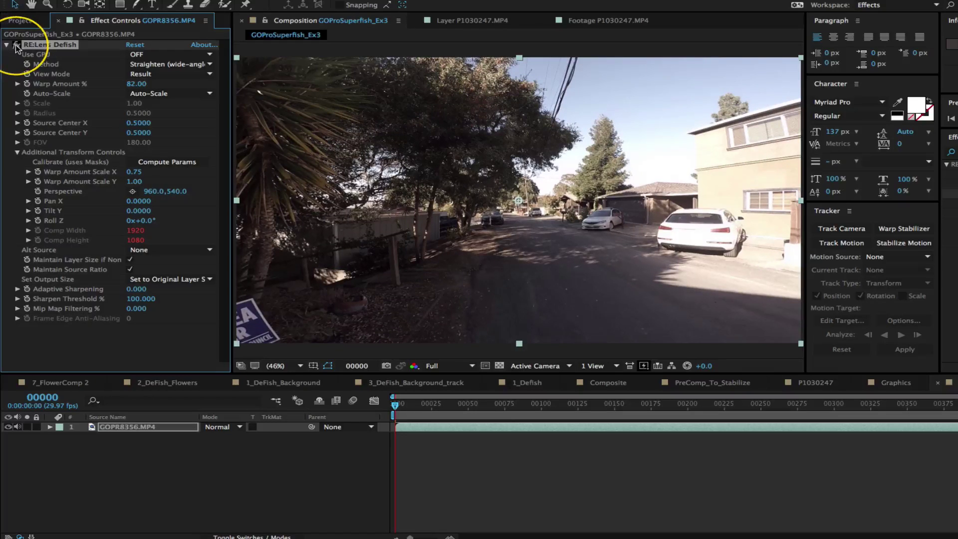
click(17, 45)
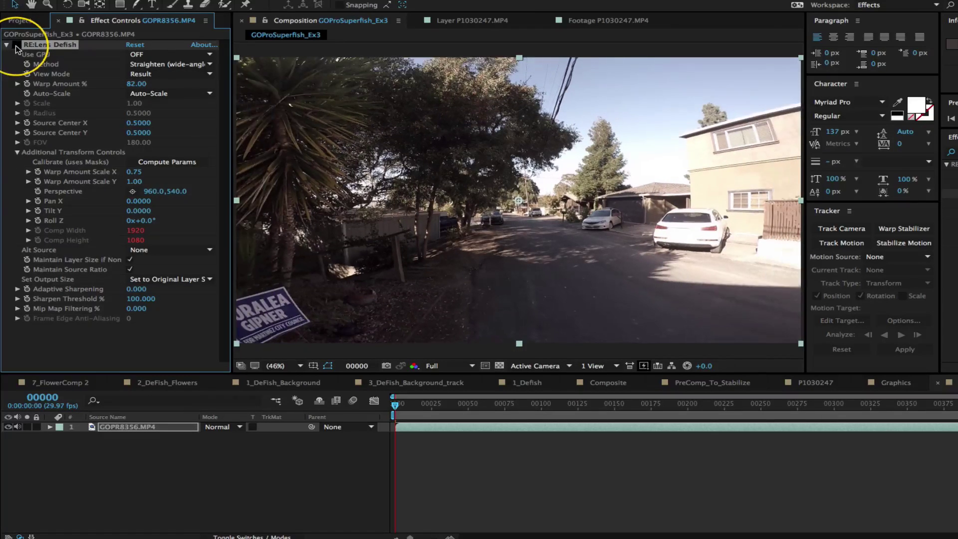
click(17, 44)
Step: Try a Warp Amount Scale X of 1, then restore it to 0.75
click(136, 171)
text(1)
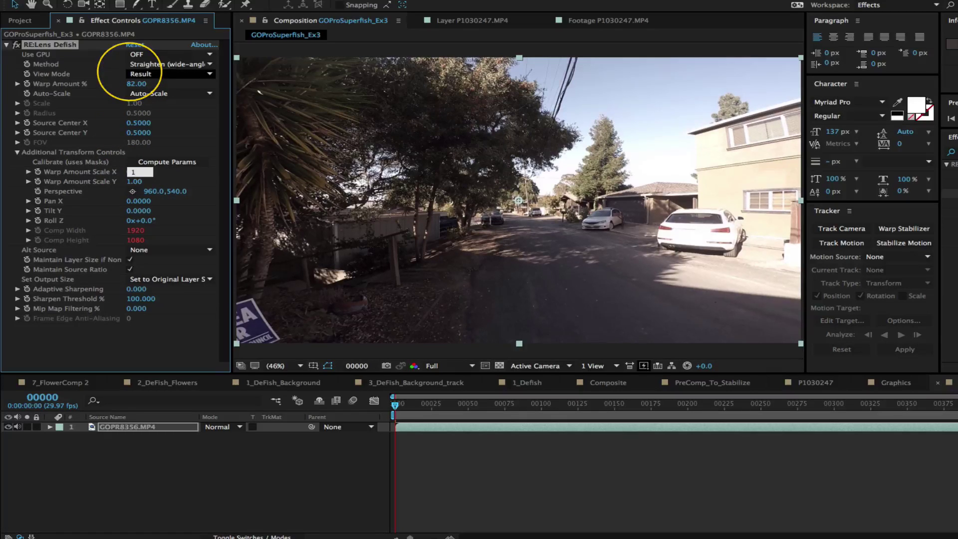
key(Return)
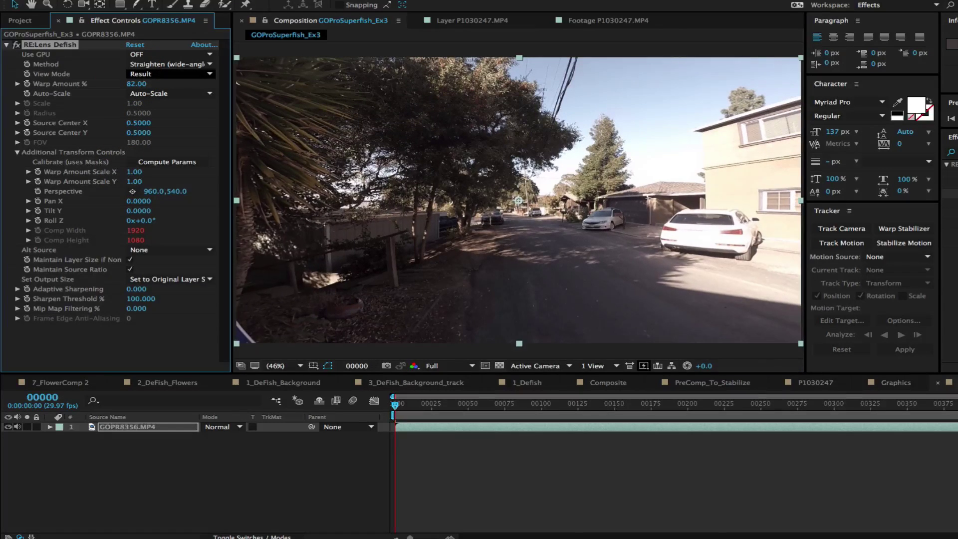
click(140, 170)
key(BackSpace)
key(Return)
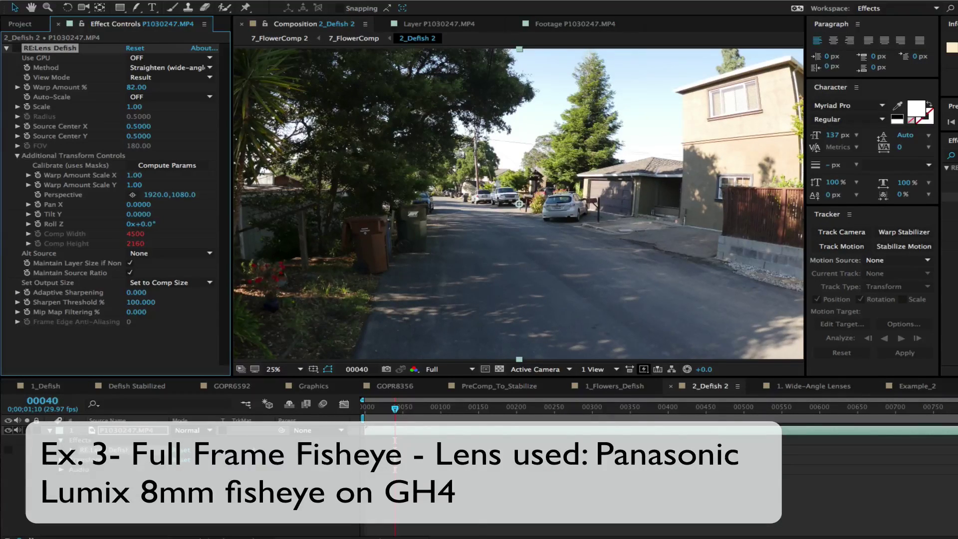
Step: With the 2_Defish 2 composition open, bring focus to the Effects & Presets panel
click(951, 155)
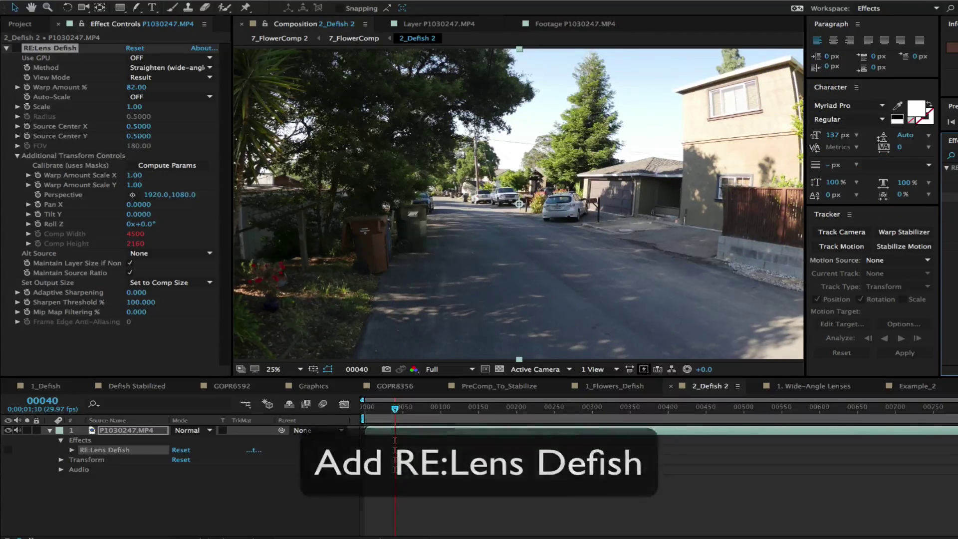
Step: Apply a second RE:Lens Defish to the street clip and confirm the 4500x2160 composition size
drag(952, 168, 698, 188)
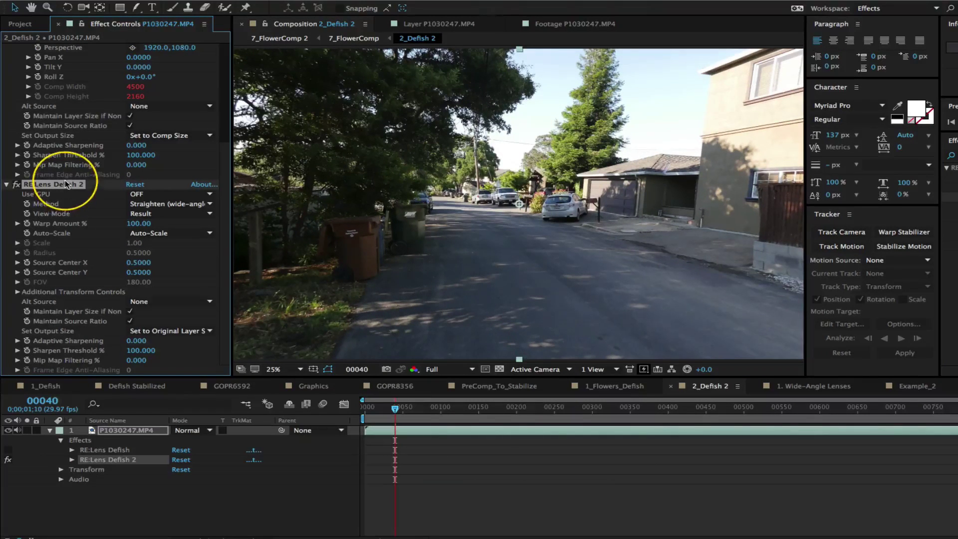
click(160, 204)
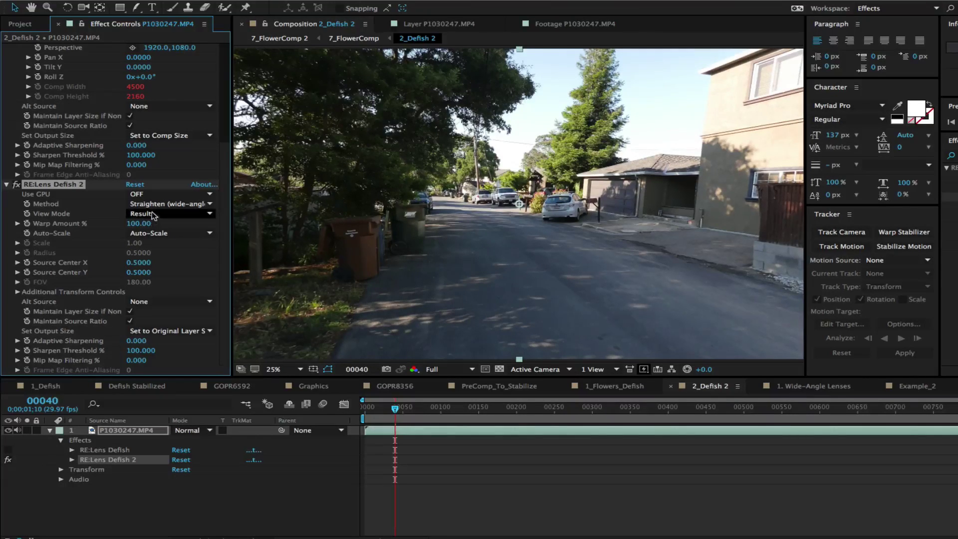
click(198, 4)
click(199, 17)
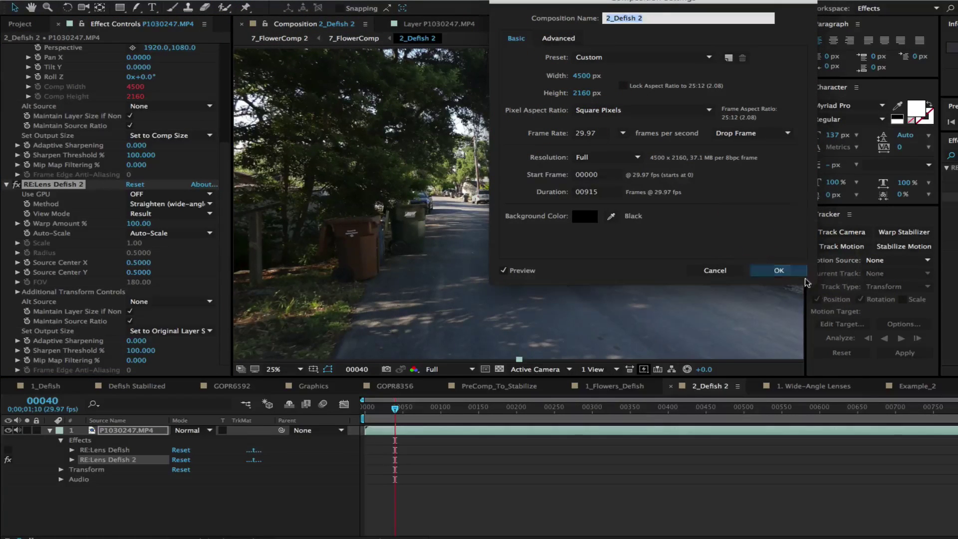
click(786, 270)
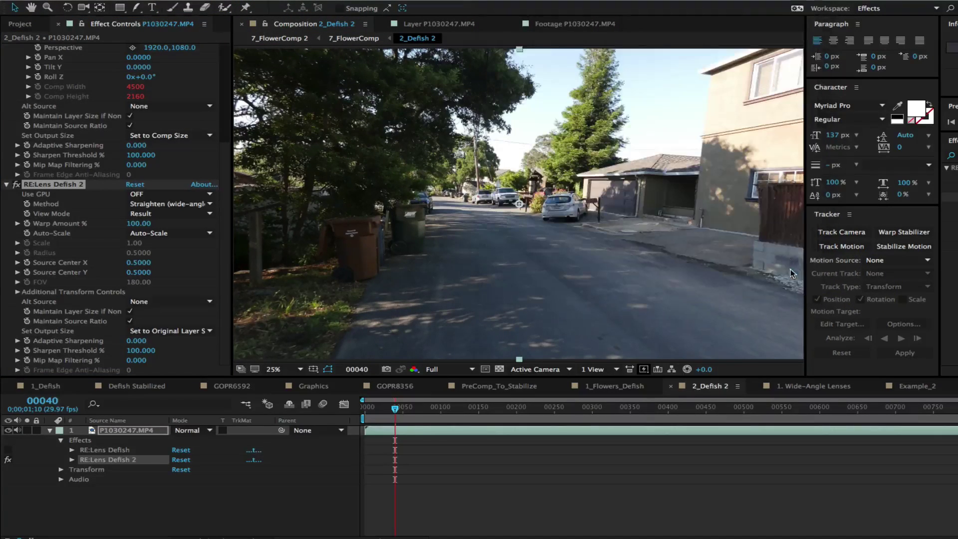
Step: Turn off the second Defish's auto-scale, set its scale to 0.90 and warp amount to 82
click(150, 233)
click(154, 246)
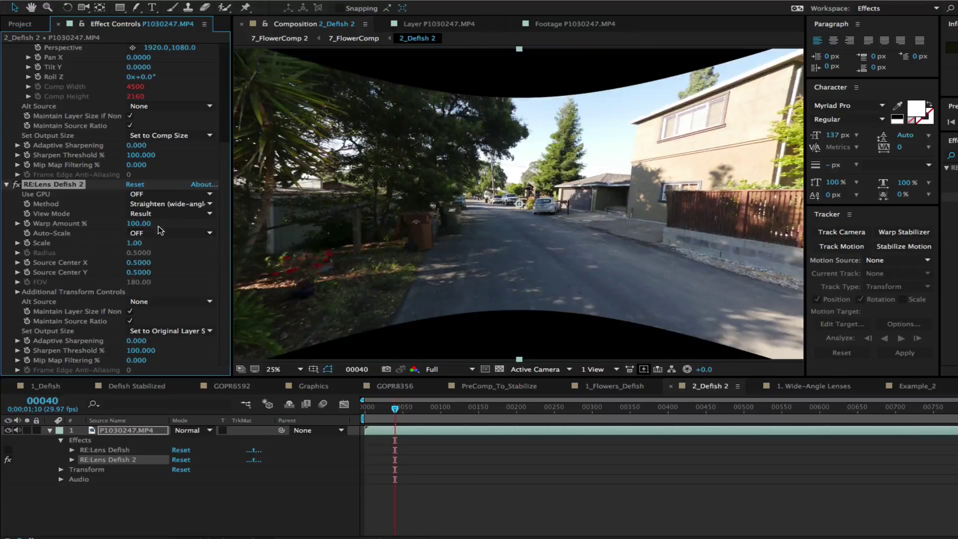
click(134, 243)
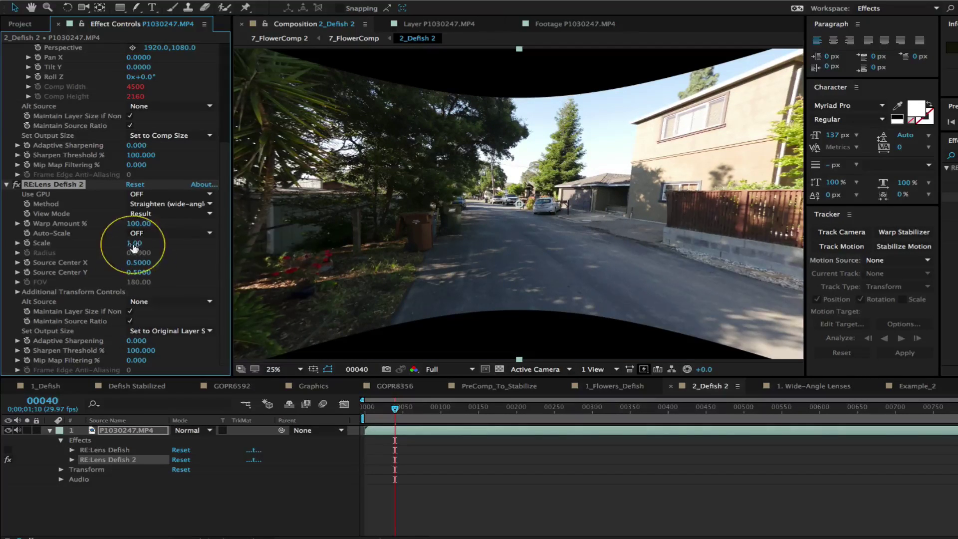
key(BackSpace)
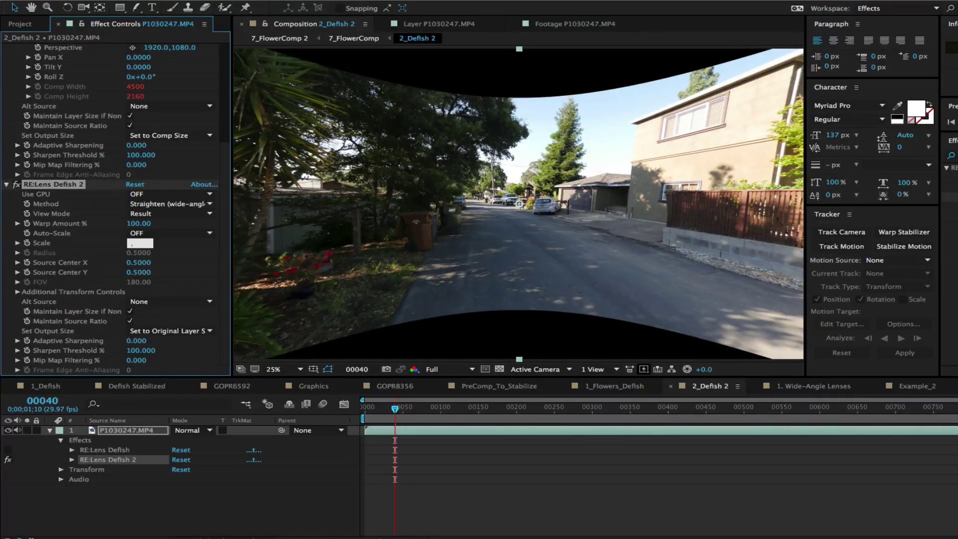
key(Return)
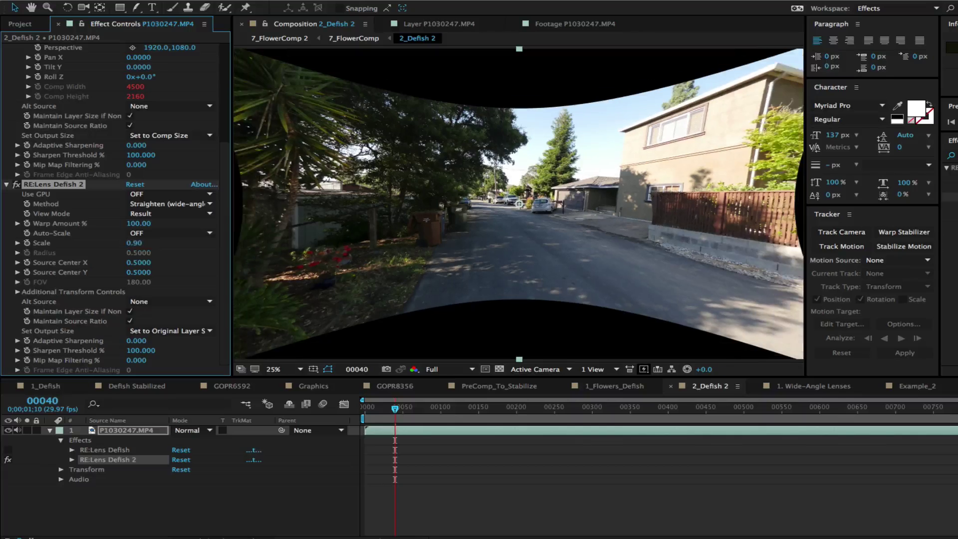
click(139, 224)
text(82)
key(Return)
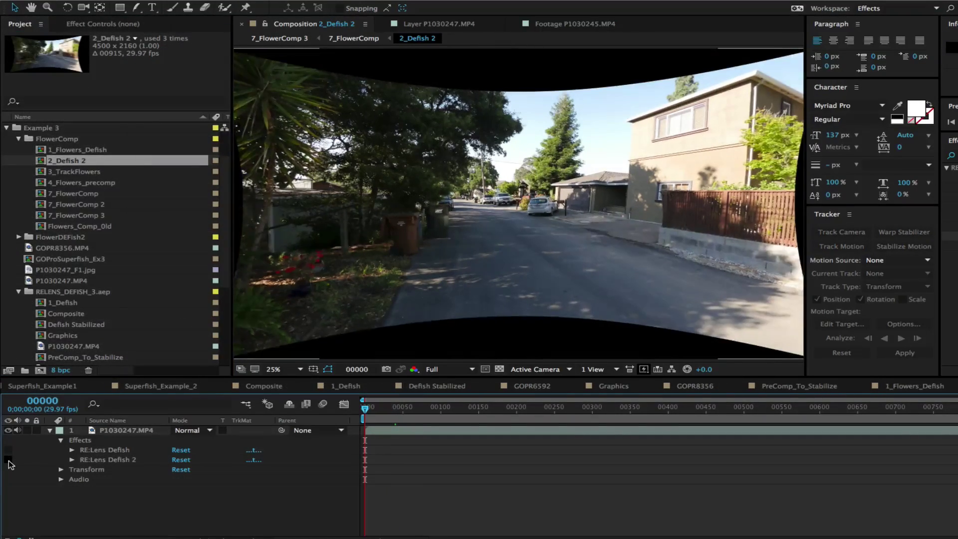
Step: Toggle the second Defish effect off and on to compare the street shot
click(9, 460)
click(9, 460)
click(9, 459)
click(8, 459)
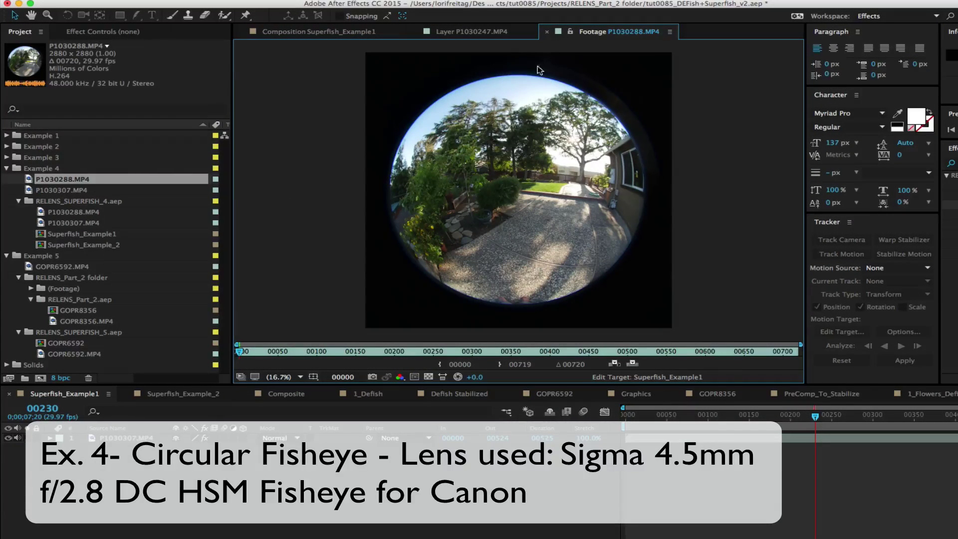
Step: Preview P1030307.MP4, build its P1030307 composition, and apply RE:Lens Superfish to the layer
double_click(83, 191)
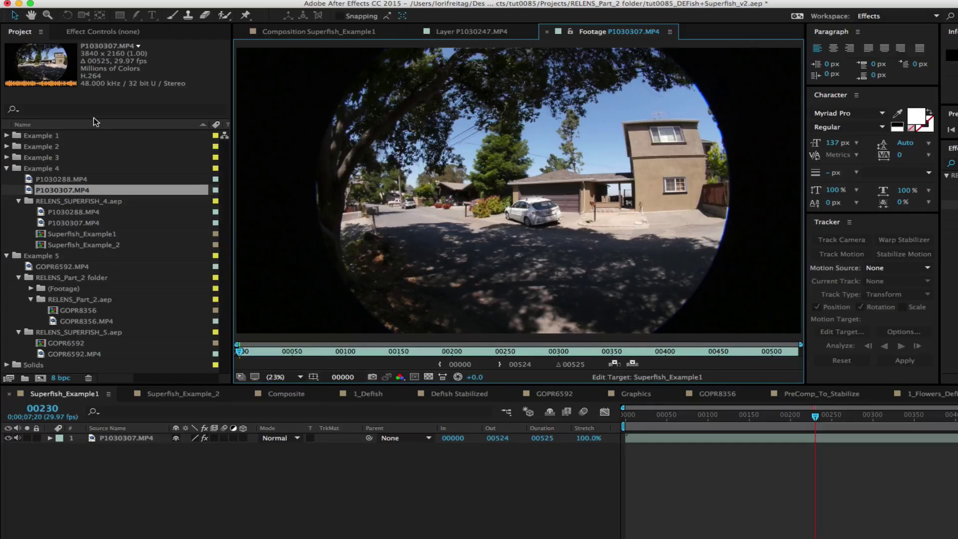
click(74, 223)
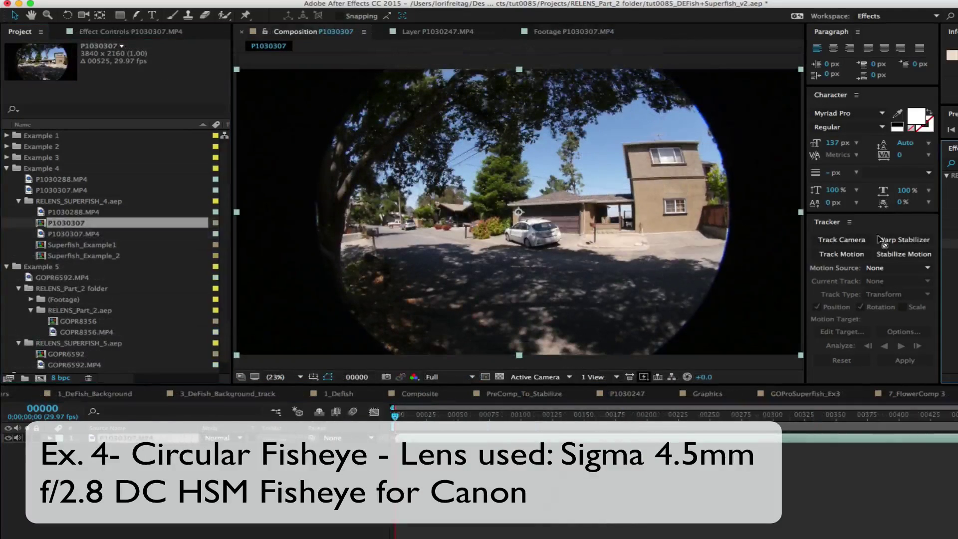
drag(950, 175, 635, 237)
Step: In Composition Settings, enter width 1280 and height 720 for P1030307 and apply
click(191, 2)
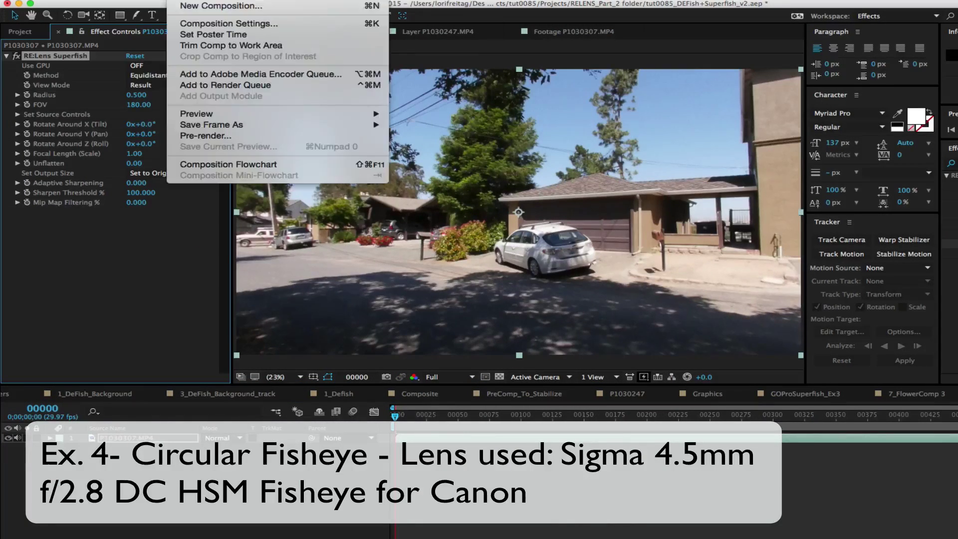
click(190, 28)
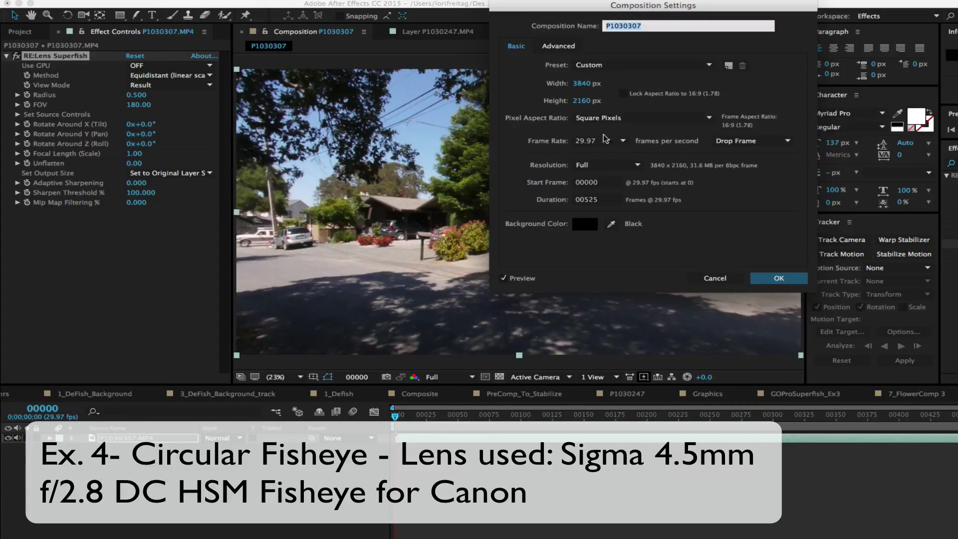
click(582, 84)
text(1280)
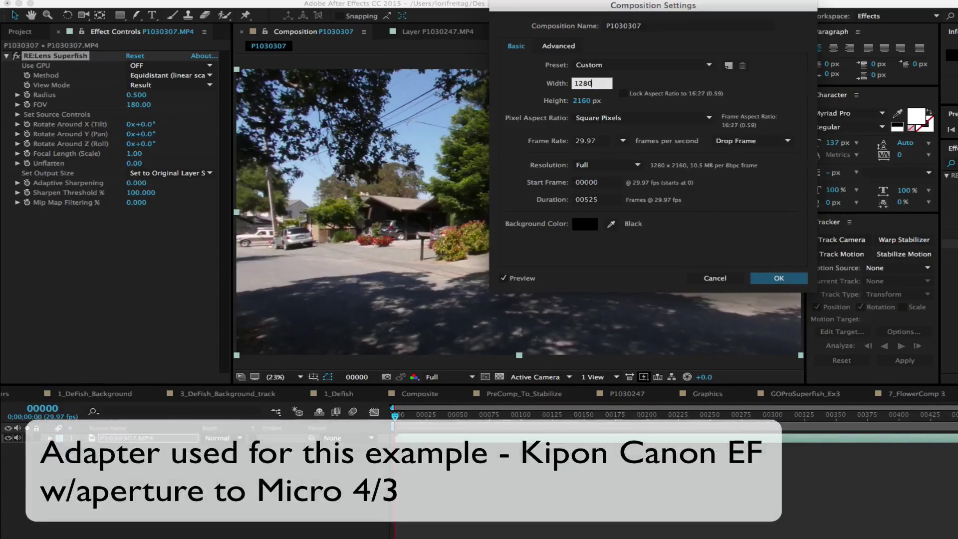
key(Tab)
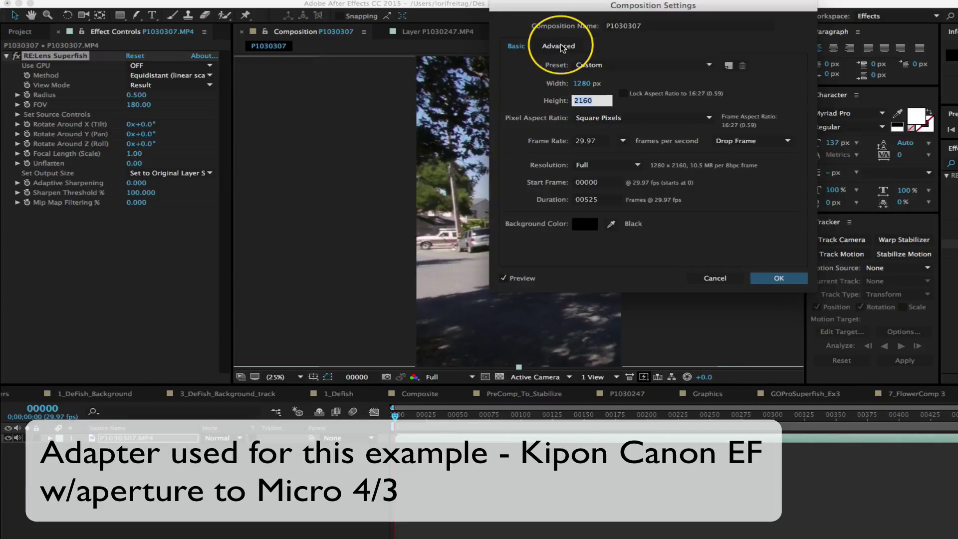
text(720)
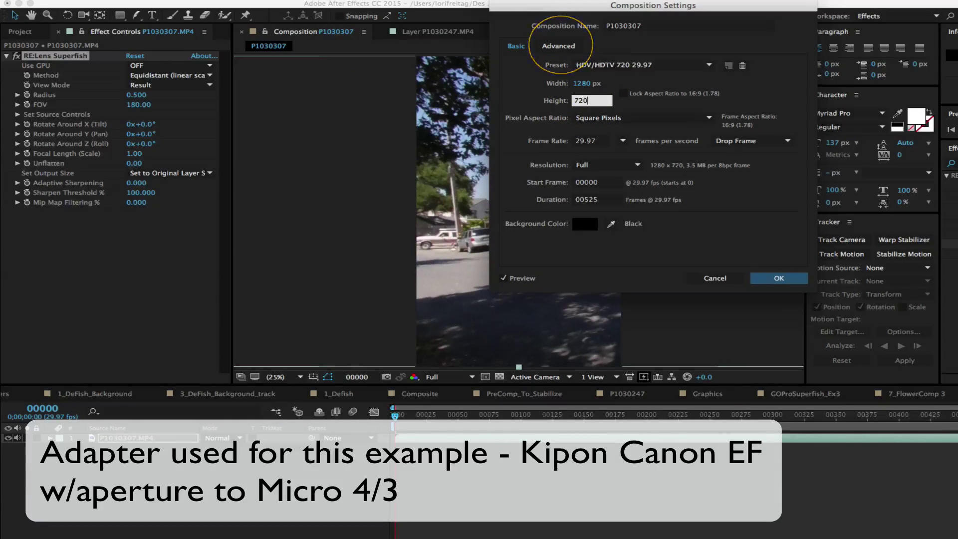
key(Return)
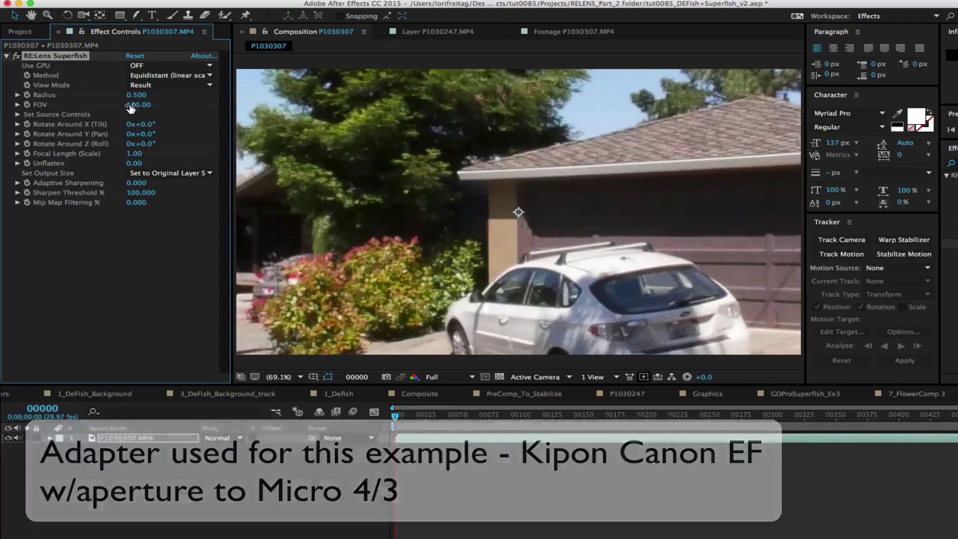
Step: Set Superfish's method to Equisolid and its output size to Set to Comp Size
click(162, 75)
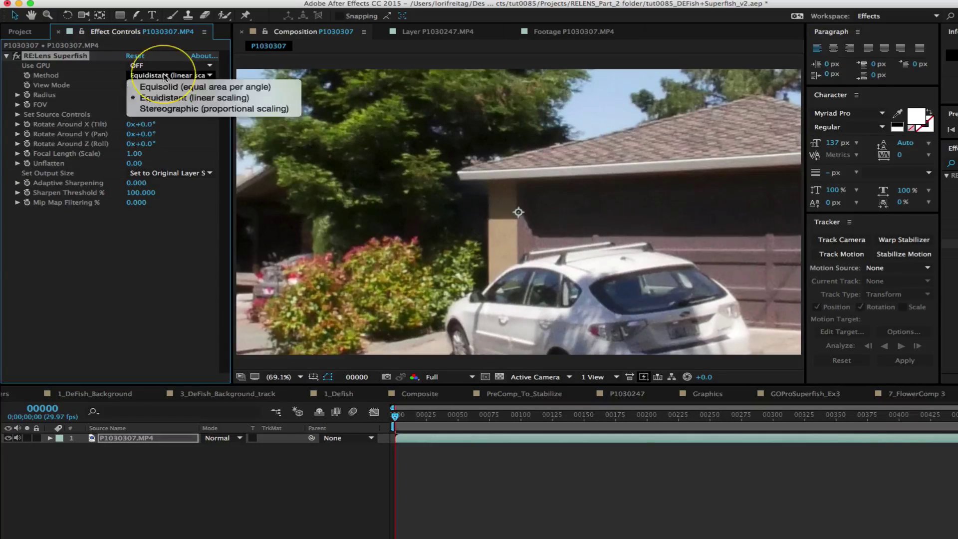
click(162, 88)
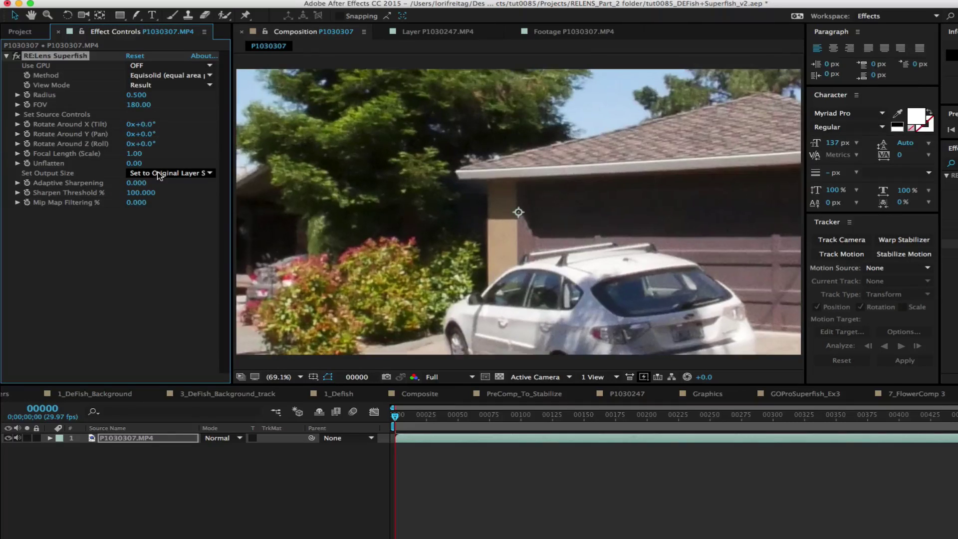
click(161, 173)
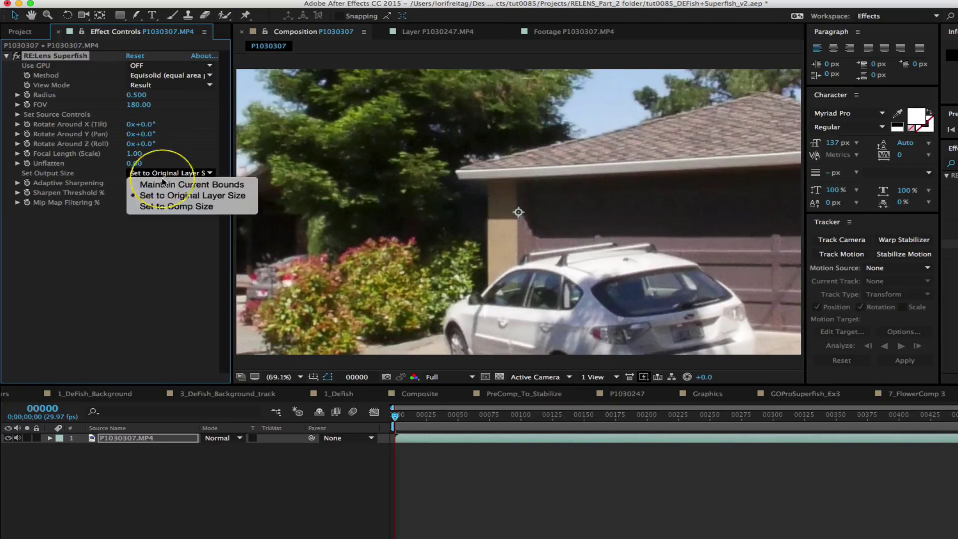
click(161, 206)
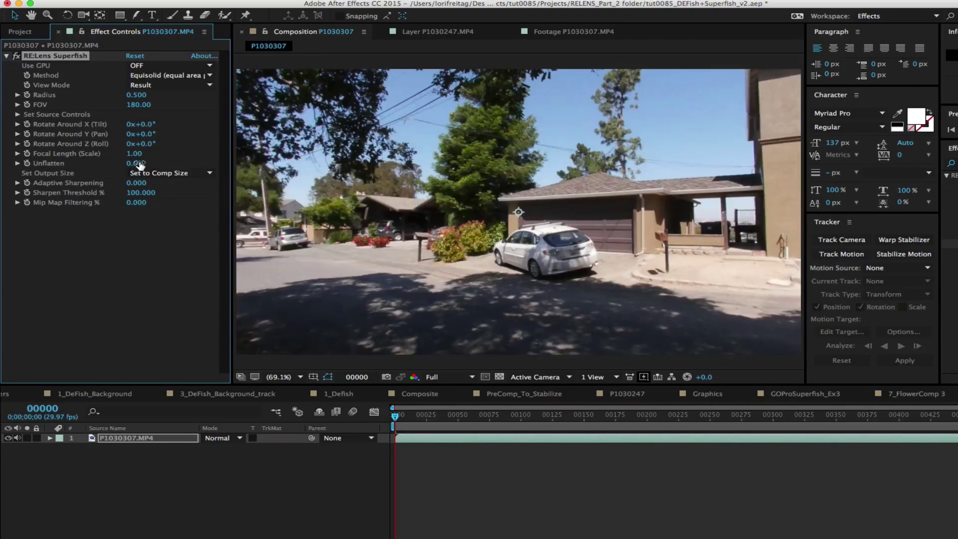
Step: Show the lens circle over the source and fit its radius to 0.373
click(167, 86)
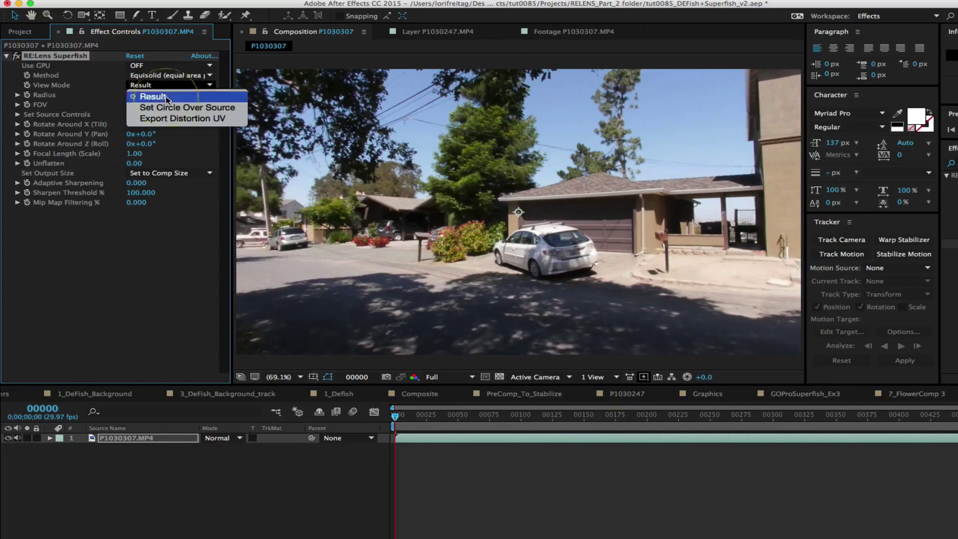
click(209, 106)
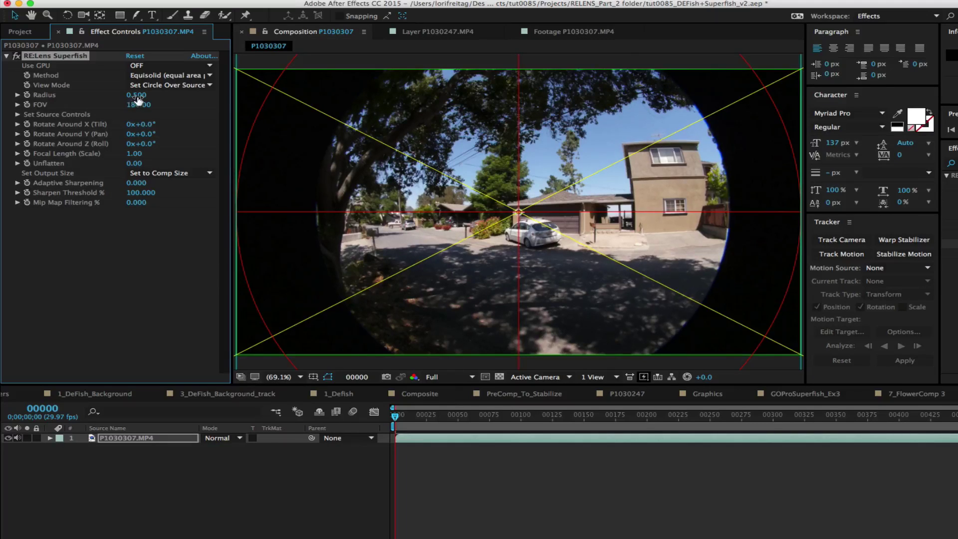
drag(134, 95, 130, 97)
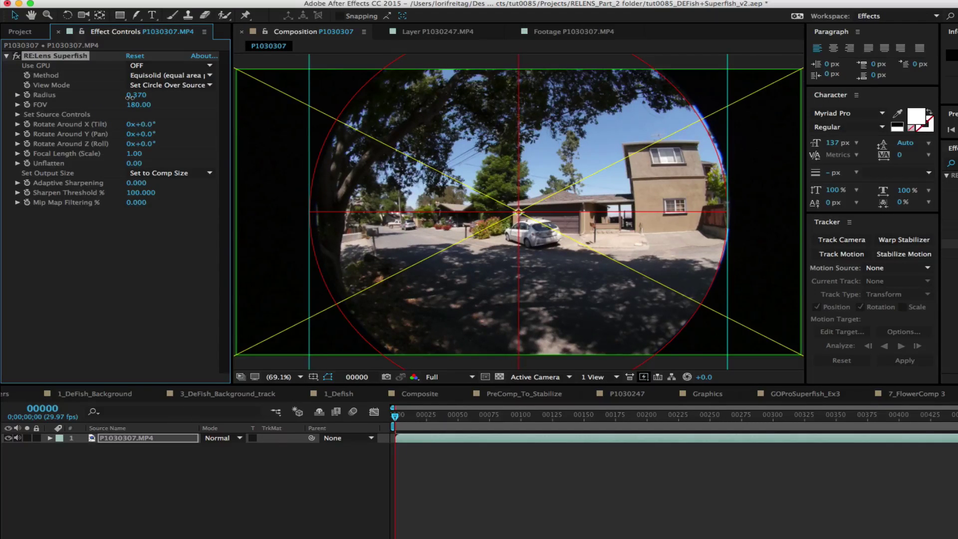
drag(142, 96, 378, 253)
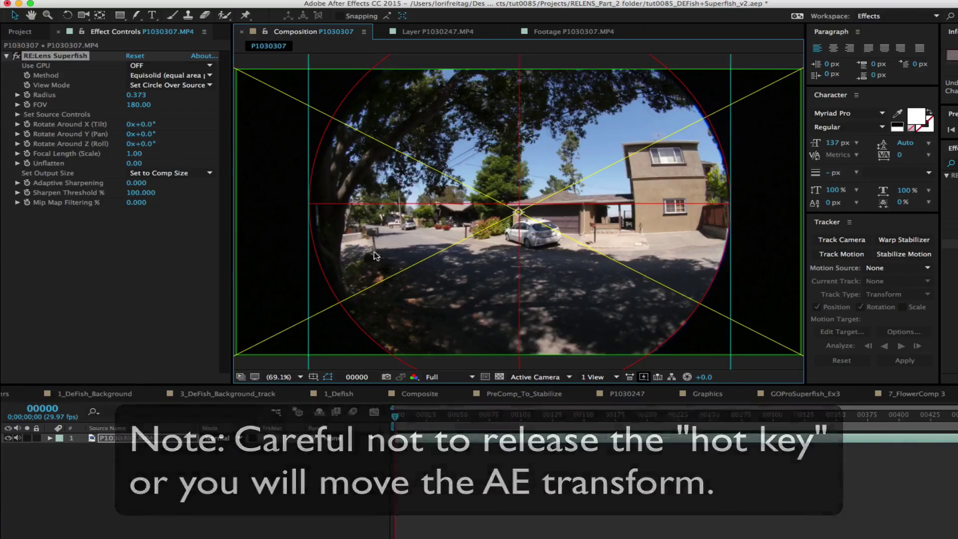
click(50, 438)
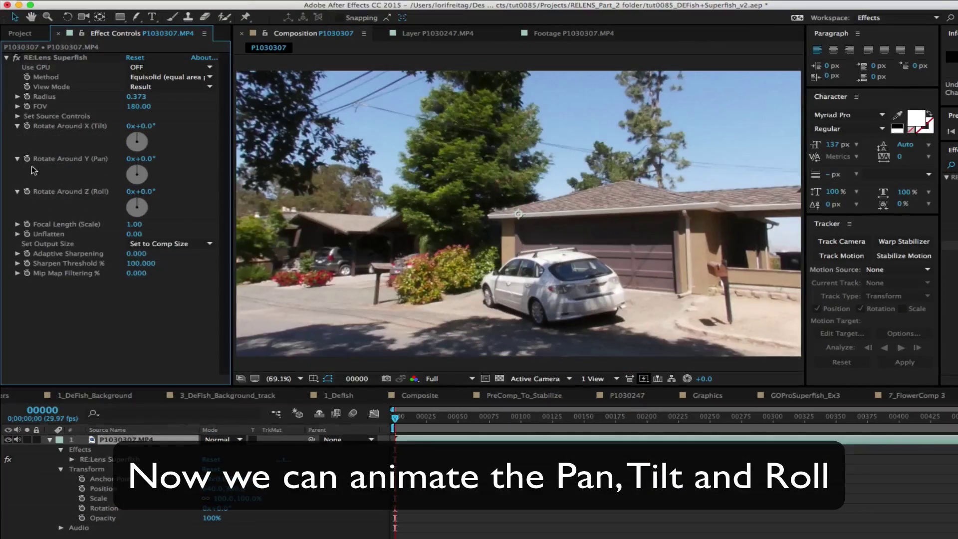
Step: Adjust the Superfish Pan angle by scrubbing and typing 45, checking frame 380
click(49, 159)
drag(142, 159, 120, 159)
click(395, 418)
drag(395, 418, 874, 449)
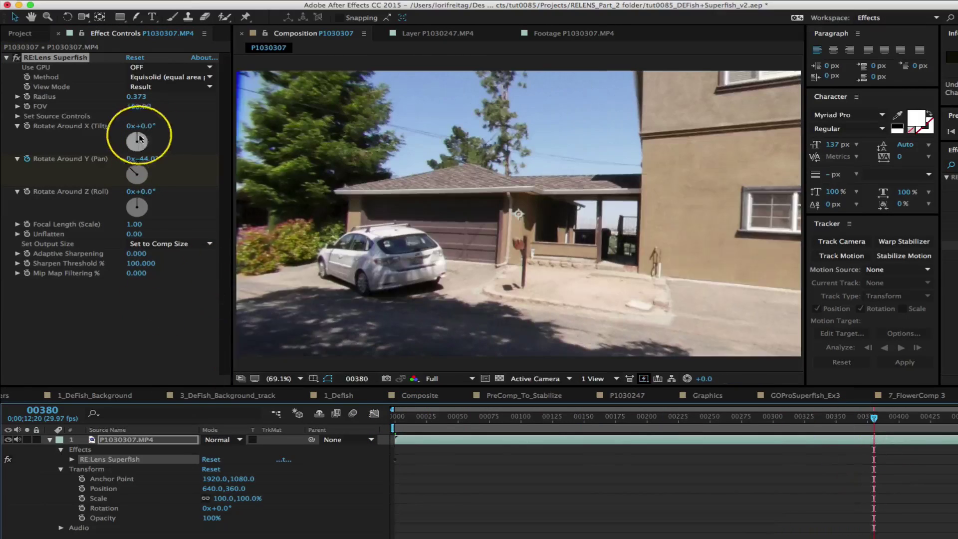
click(145, 158)
text(45)
key(Return)
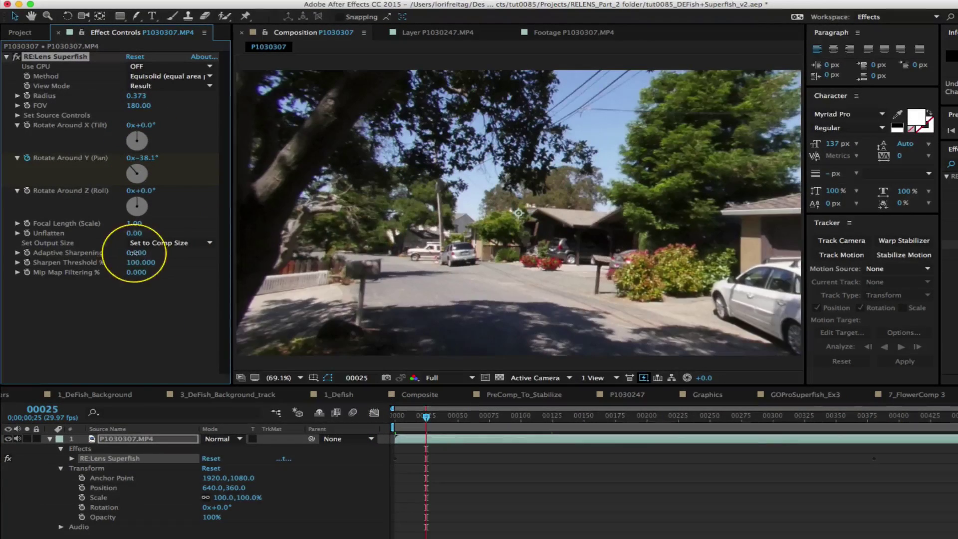
Step: Raise adaptive sharpening to 0.050 and set the focal length to 0.50 for a wider view
drag(134, 253, 131, 253)
click(134, 224)
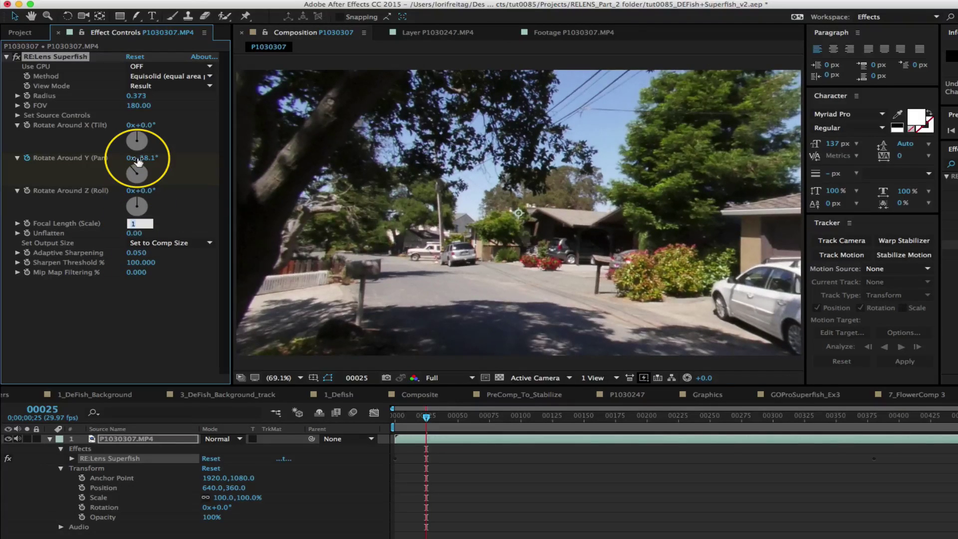
text(.8)
key(Return)
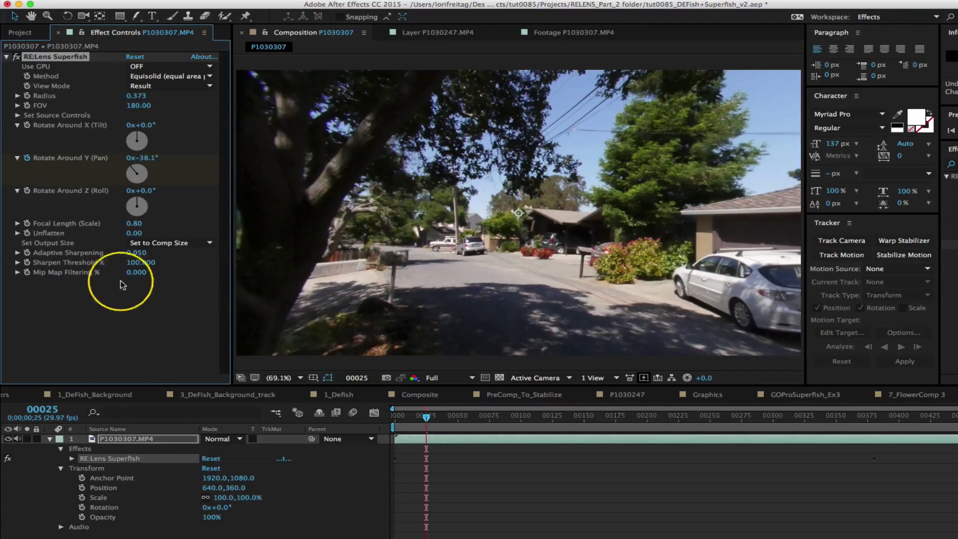
click(133, 223)
text(.5)
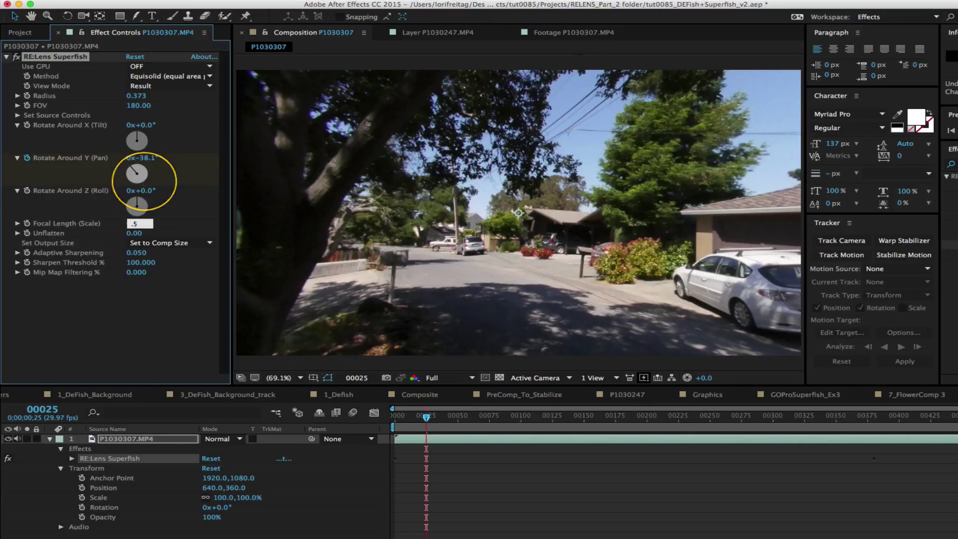
click(144, 181)
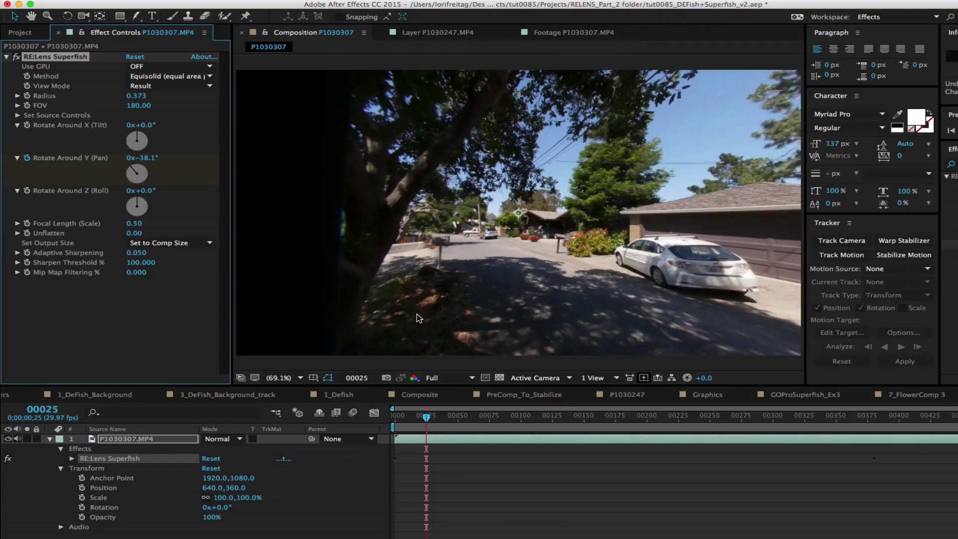
Step: Raise the Unflatten amount to about 0.49
click(704, 255)
click(129, 234)
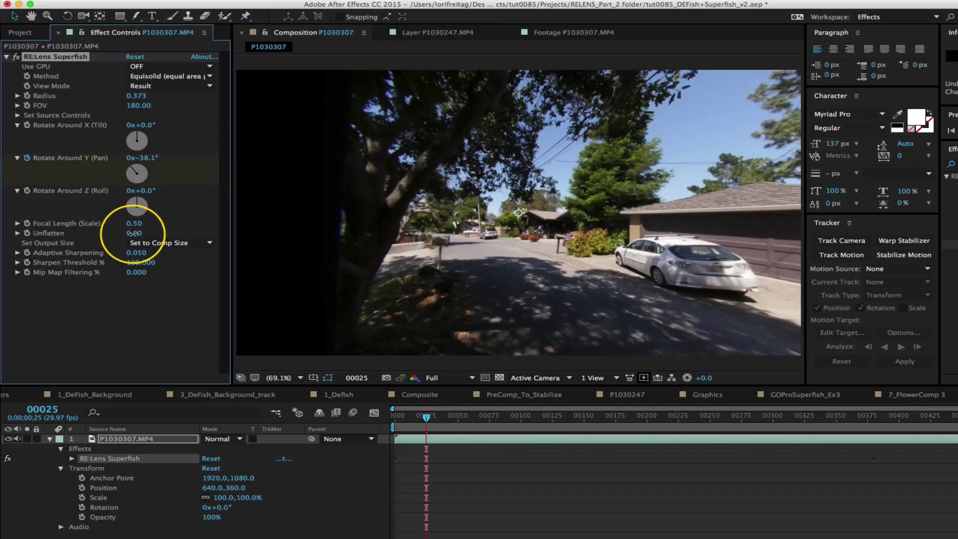
drag(128, 234, 184, 231)
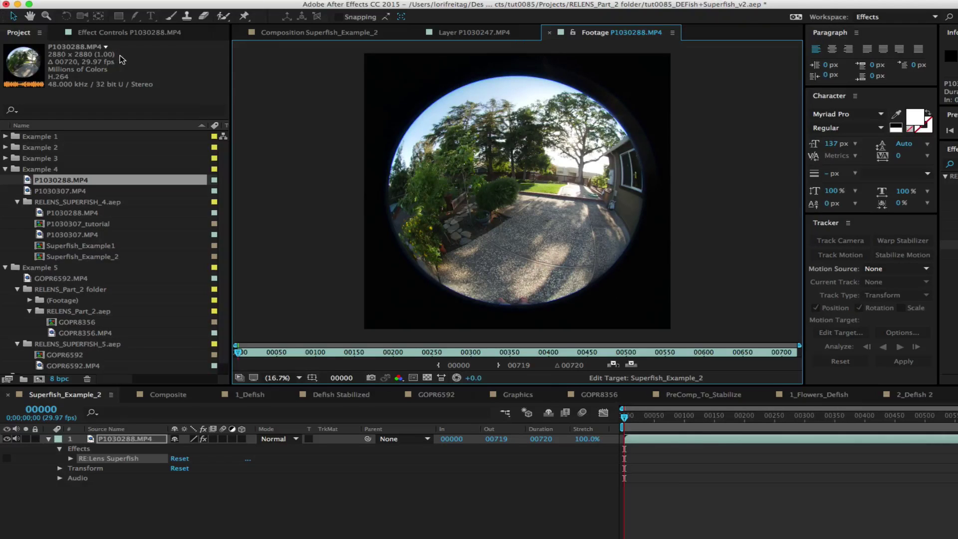
Step: Select P1030288.MP4 in the Project panel to view the 2880×2880 fisheye clip
click(121, 56)
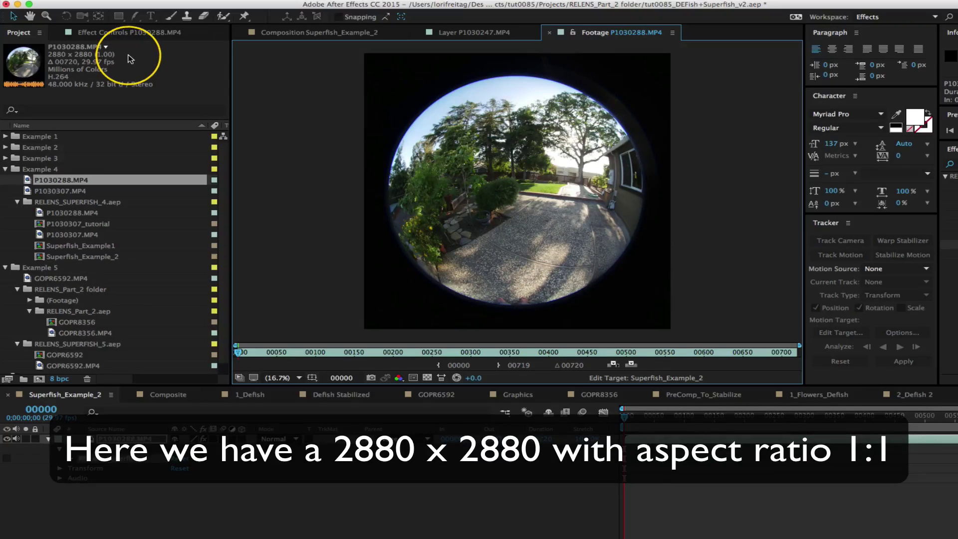
Step: Open Superfish_Example_2 and show its RE:Lens Superfish settings in Effect Controls
click(83, 258)
double_click(82, 259)
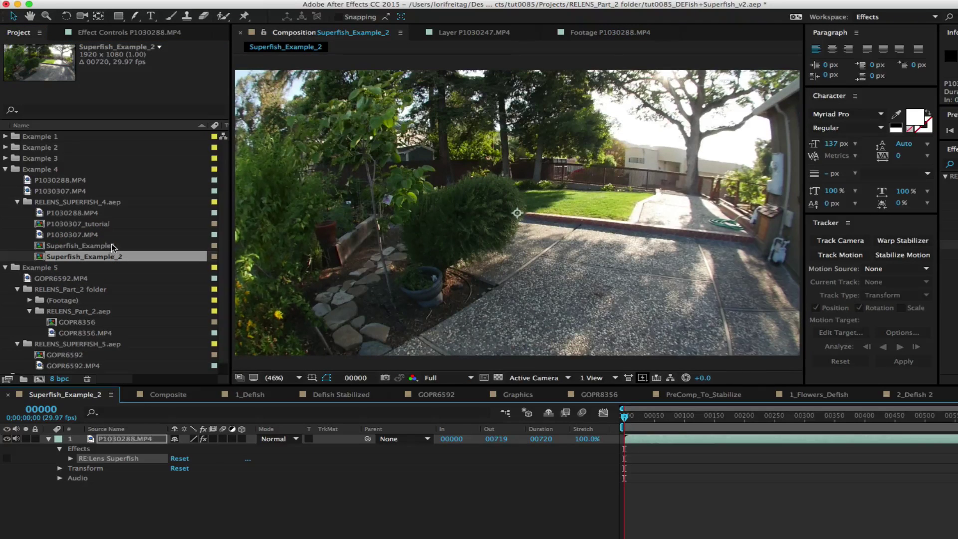
double_click(106, 460)
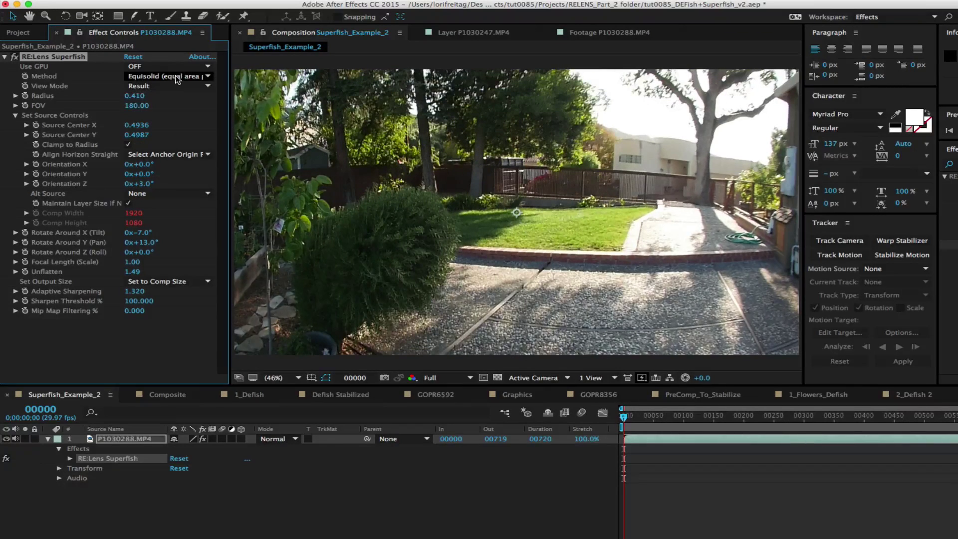
Step: Keep Equisolid, set output to Set to Comp Size, and enter Orientation Z of 3°
click(177, 78)
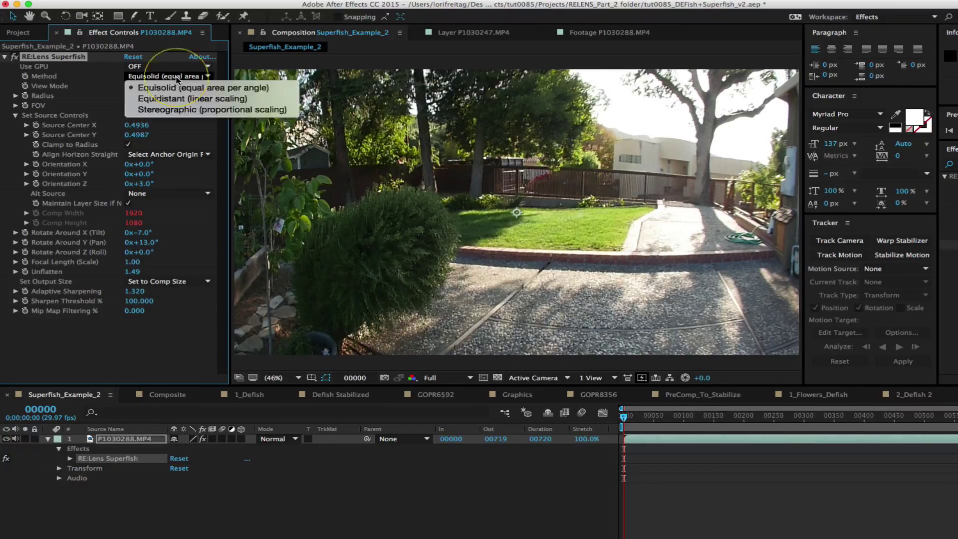
click(170, 88)
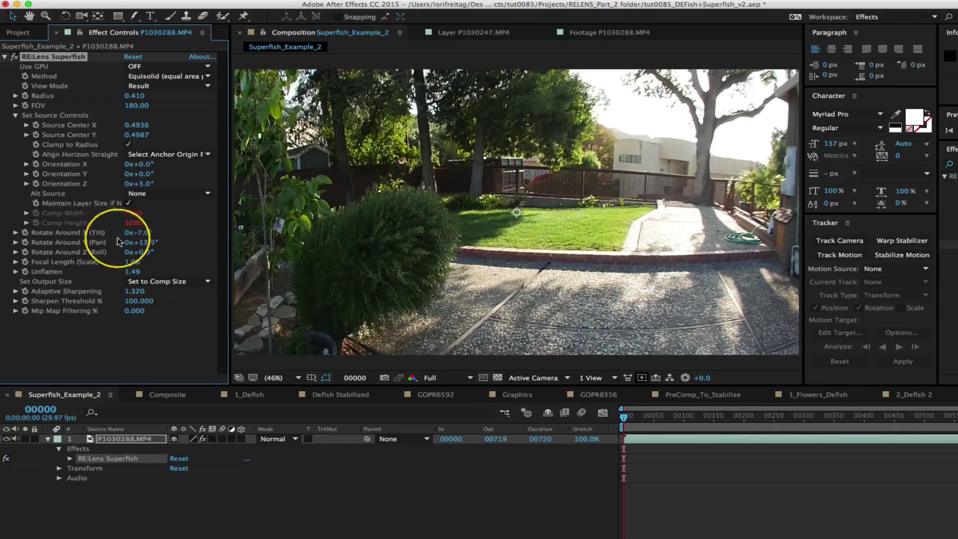
click(159, 281)
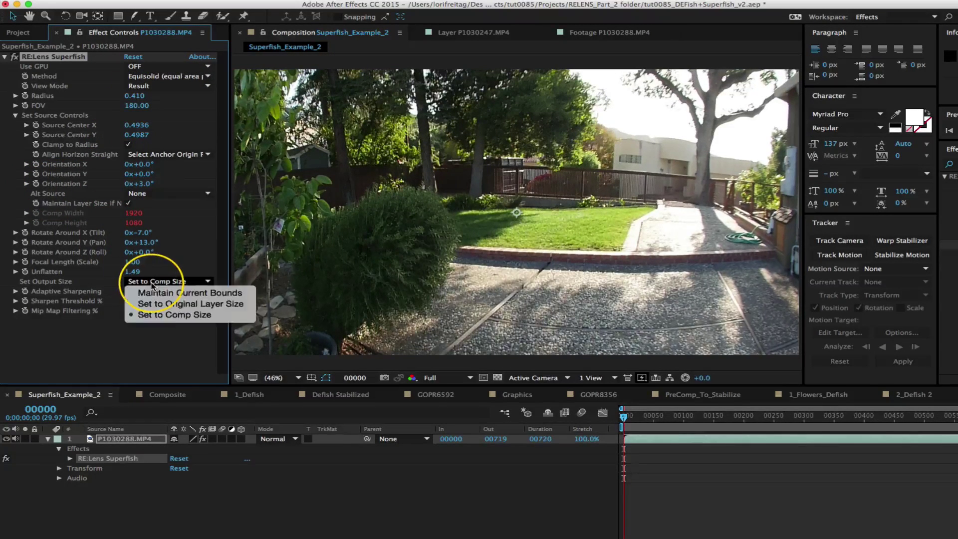
click(154, 315)
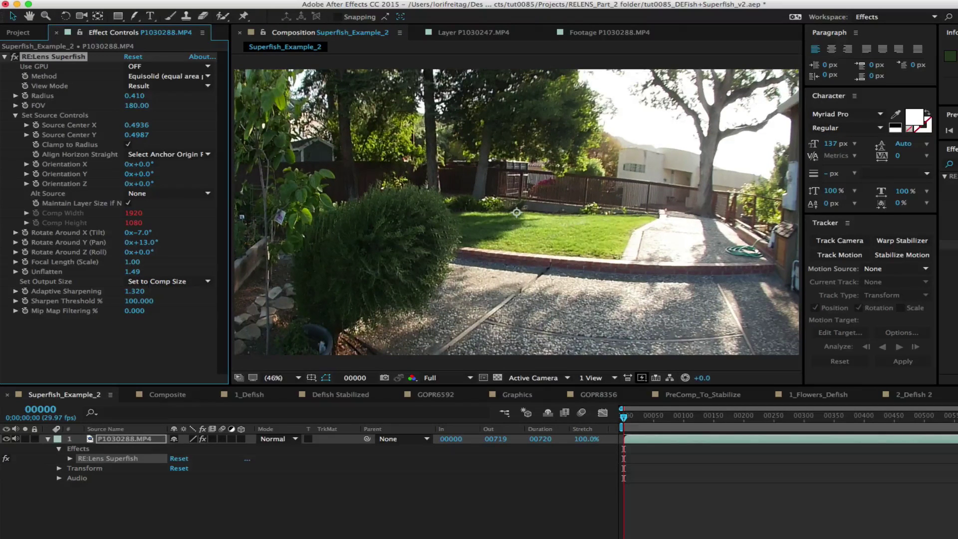
click(144, 184)
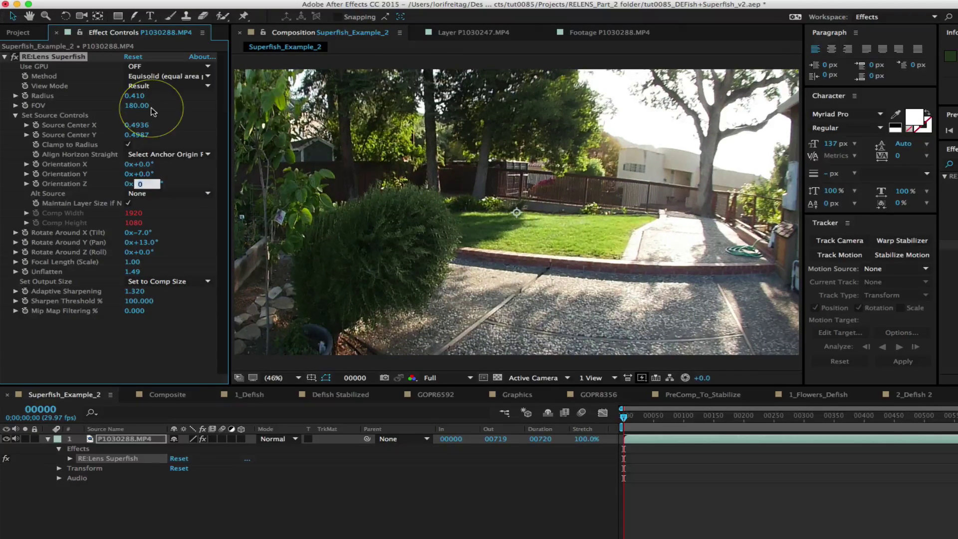
text(3)
key(Return)
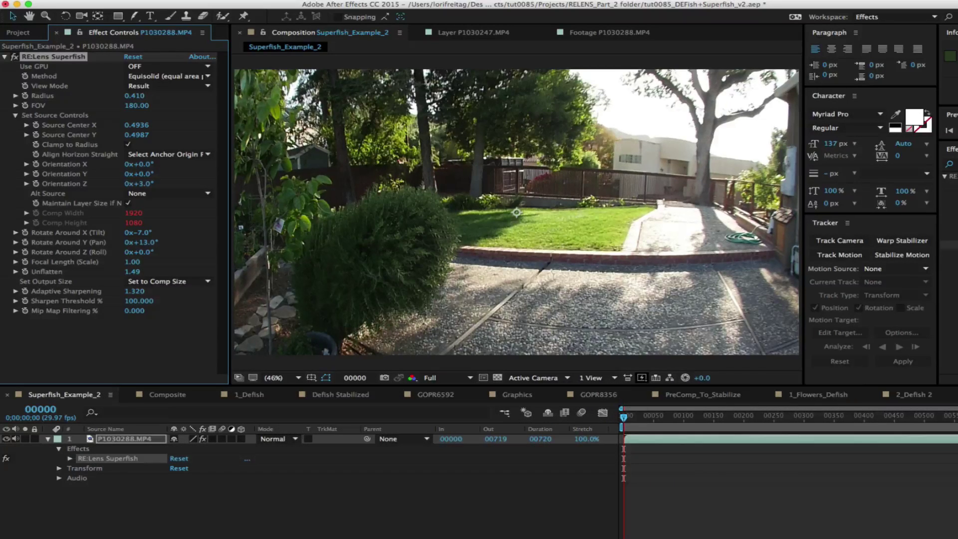
Step: Set the composition width to 3840, then scrub Unflatten to zero and back up to 0.17
click(207, 23)
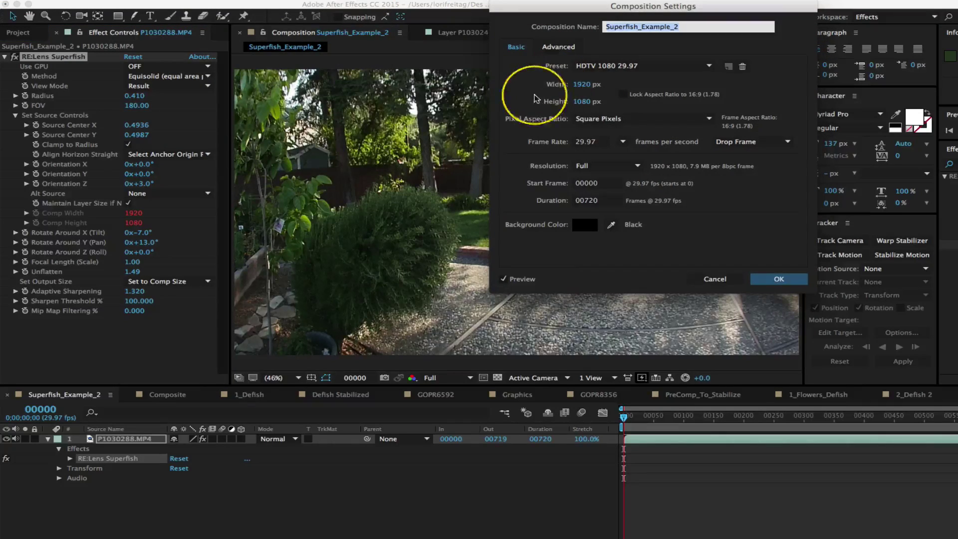
click(583, 84)
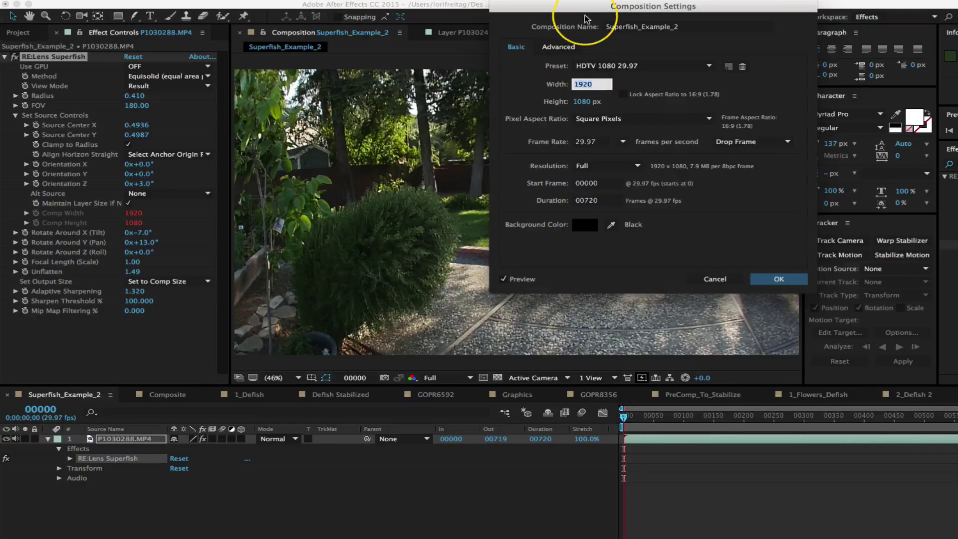
text(3840)
key(Return)
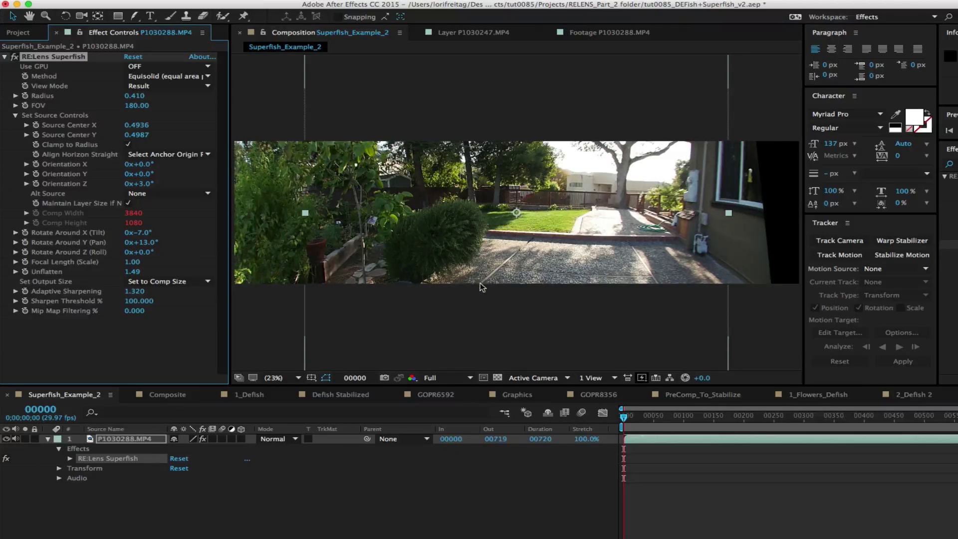
drag(132, 272, 120, 292)
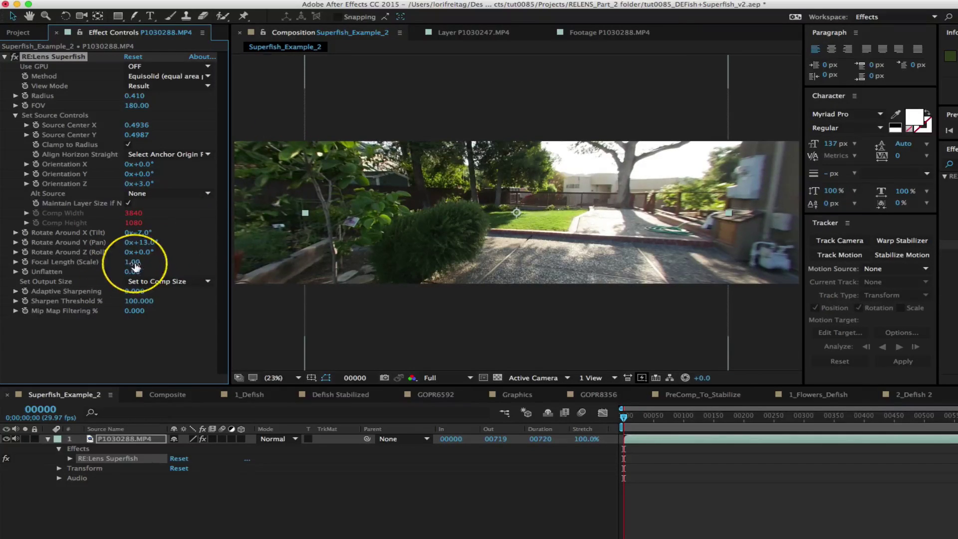
drag(133, 271, 165, 294)
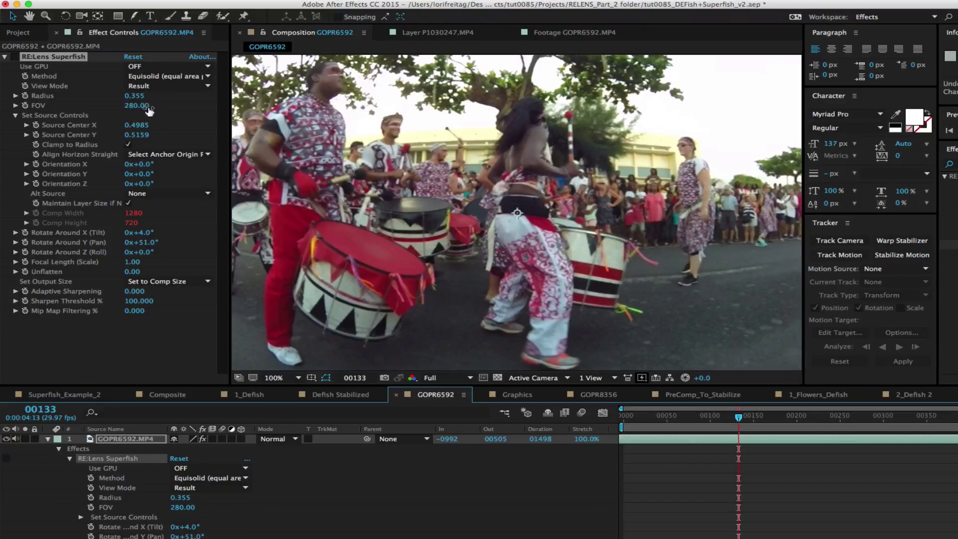
Step: Open the GOPR6592 drummer comp and keep the Superfish Method at Equisolid
click(143, 105)
click(166, 78)
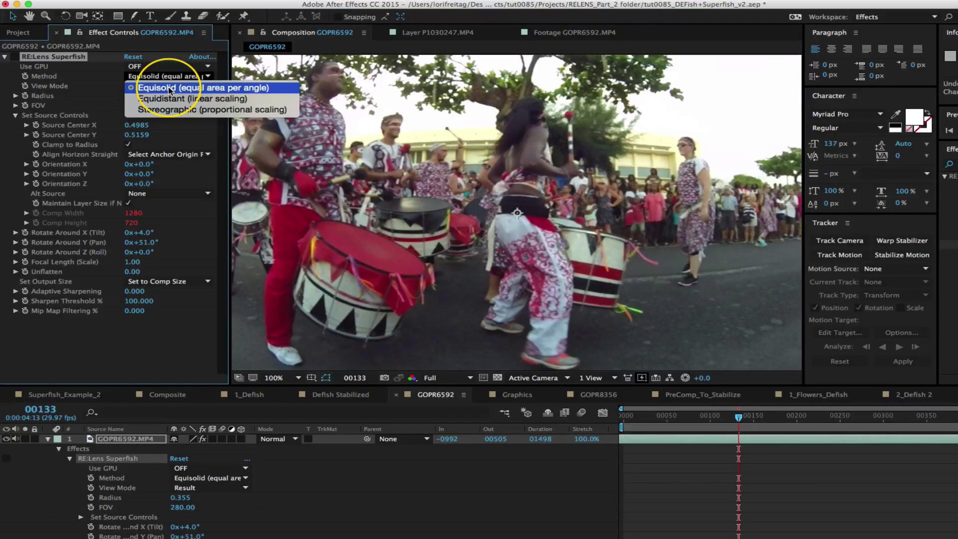
click(170, 88)
Step: Confirm the comp is 1280×720 and set Superfish Output Size to Set to Comp Size
click(14, 57)
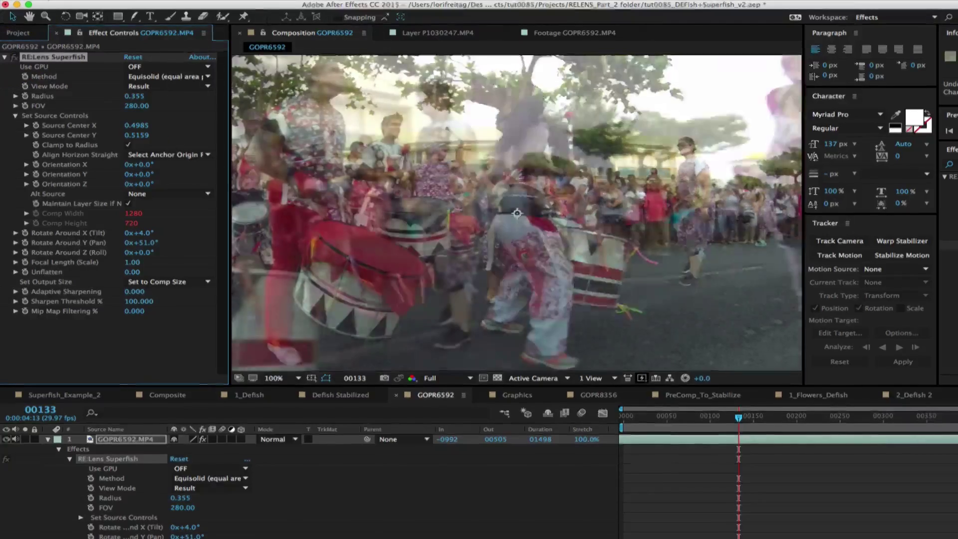
key(super+k)
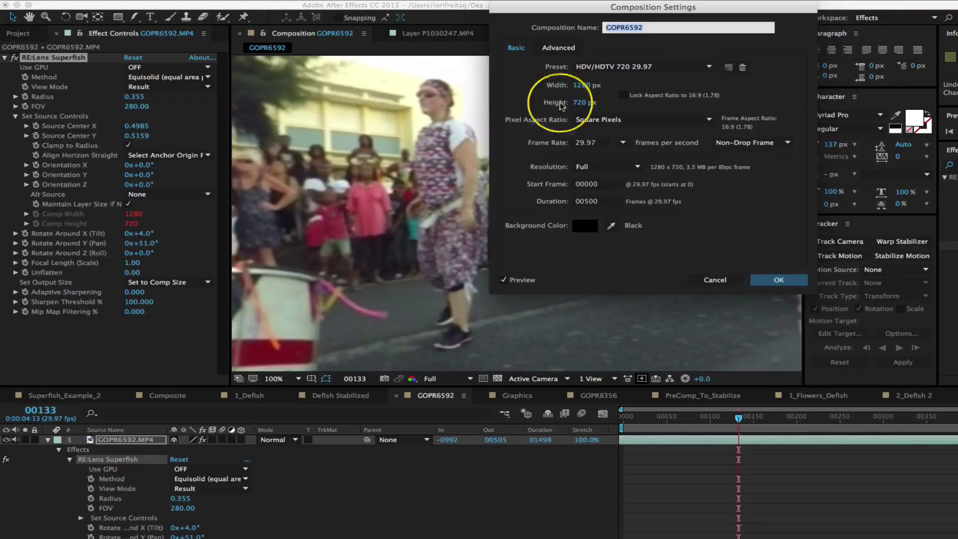
click(779, 280)
click(170, 283)
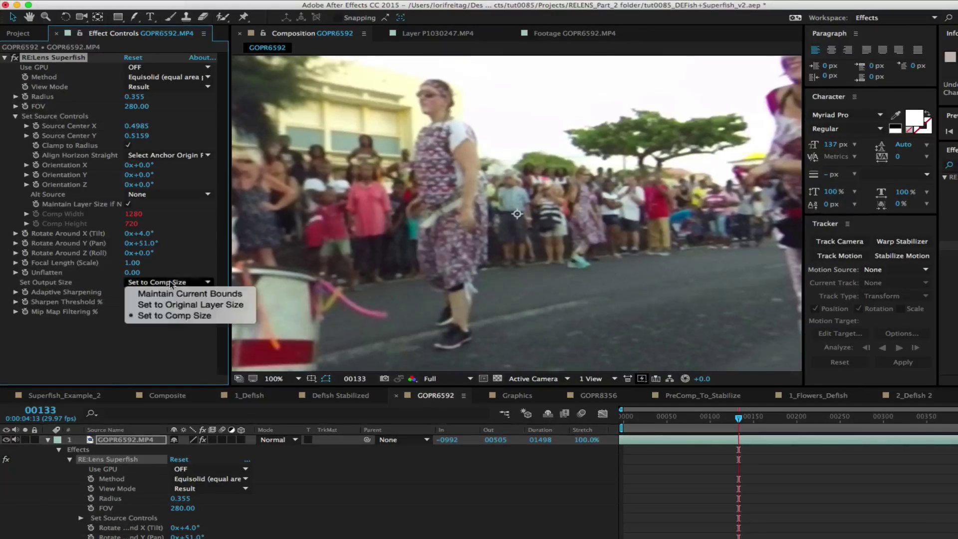
click(168, 317)
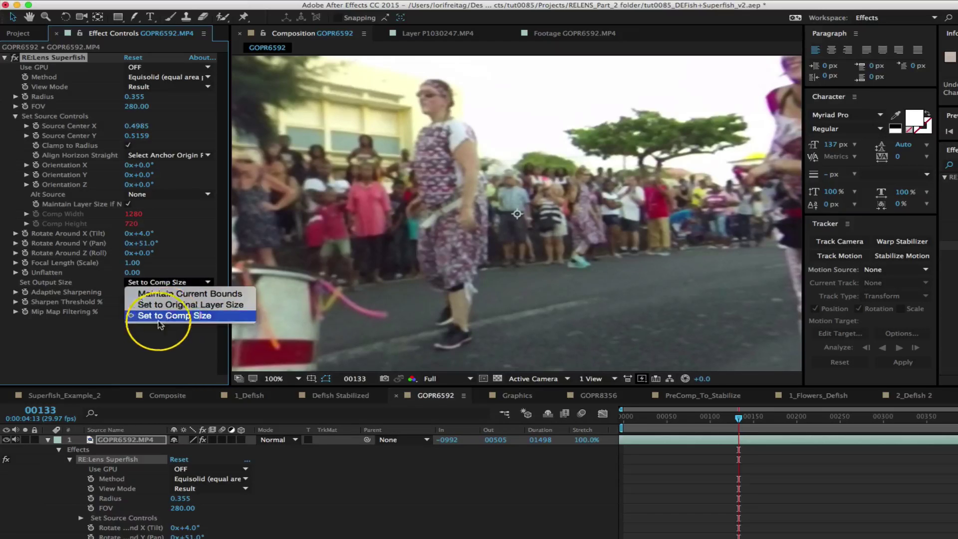
Step: Overlay the source circle on the drummer fisheye, then set radius 0.343 and center 0.4996, 0.5215
click(181, 86)
click(200, 107)
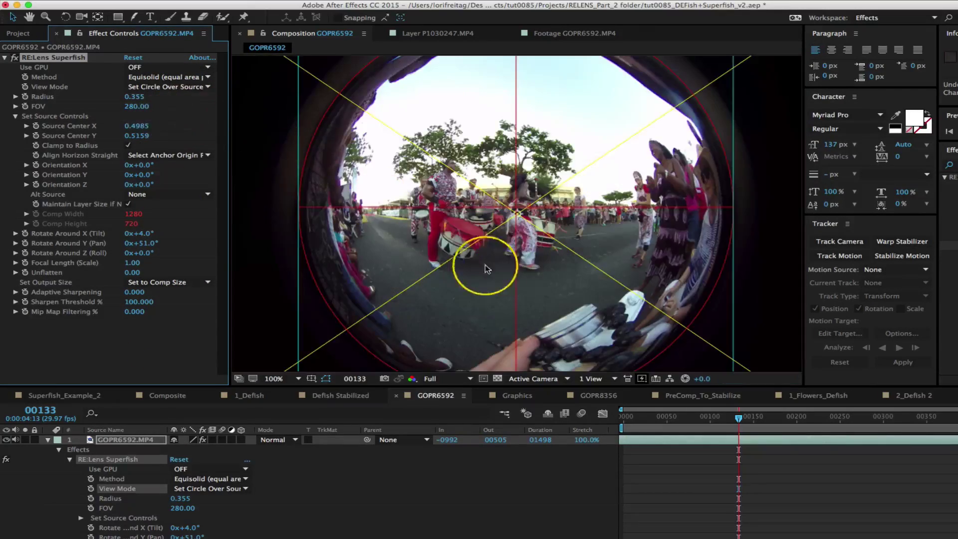
drag(301, 215, 307, 215)
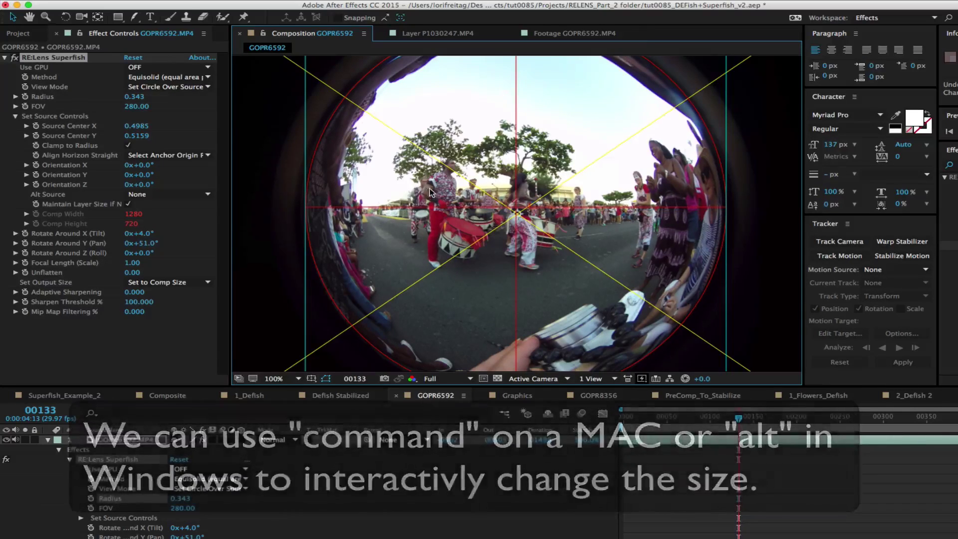
drag(430, 186, 430, 185)
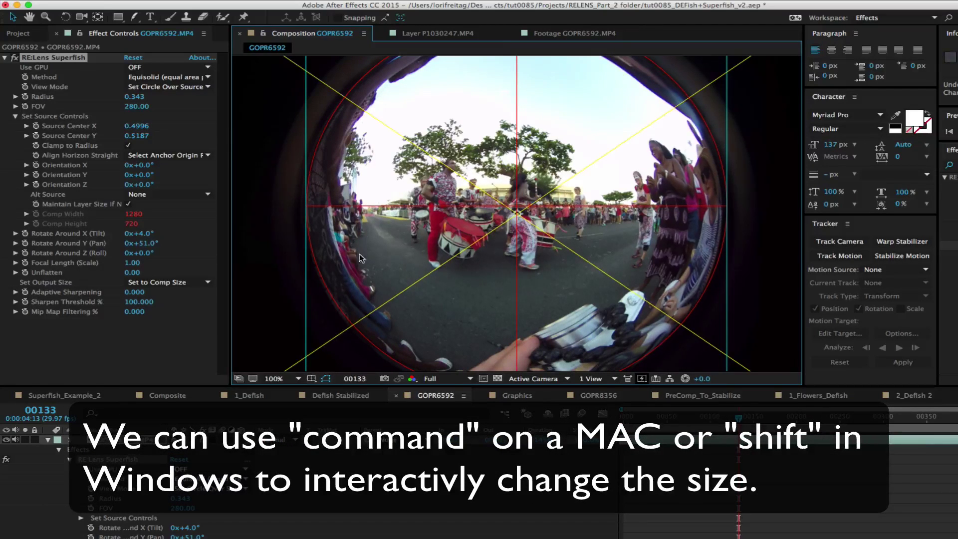
drag(400, 223, 400, 223)
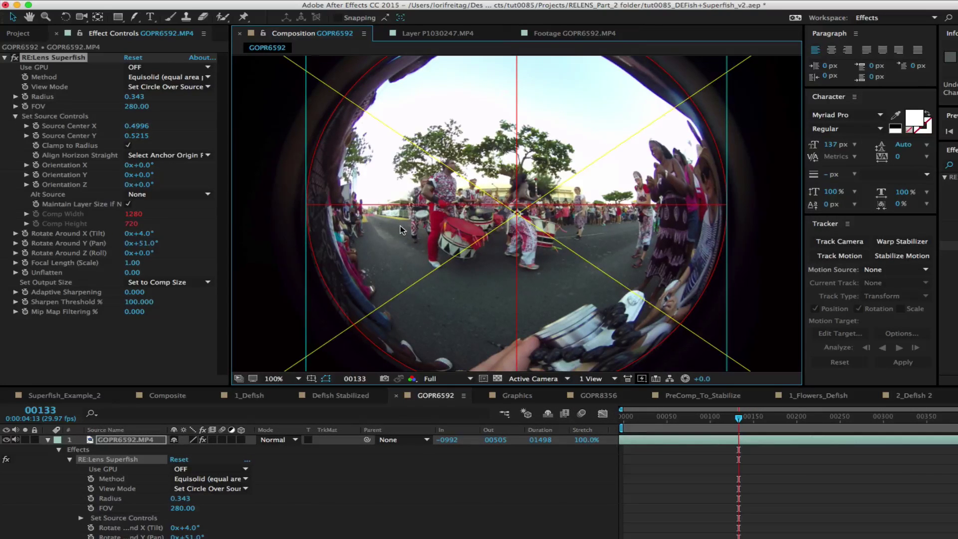
Step: Return View Mode to Result and set the Rotate Around Y pan to -91°
click(165, 87)
click(154, 97)
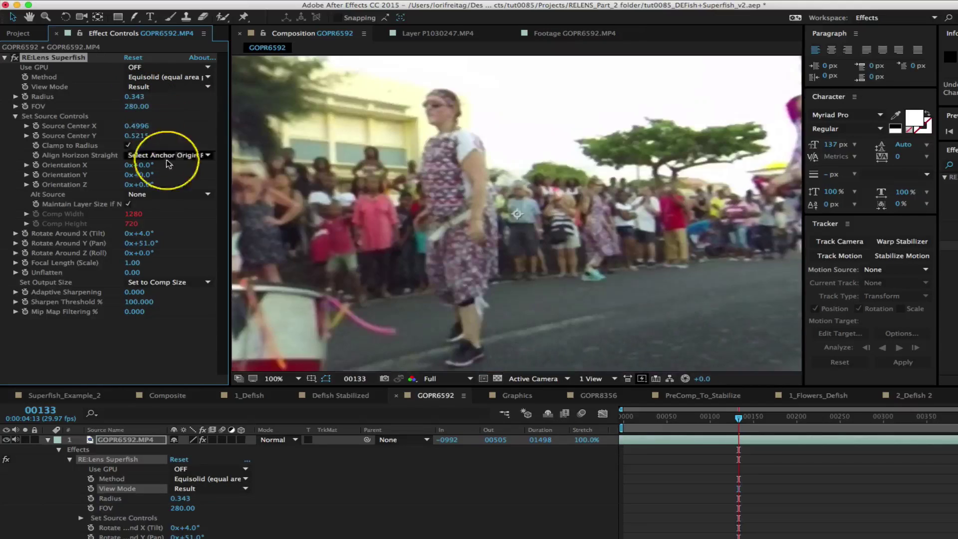
drag(143, 246, 23, 235)
click(142, 243)
text(9)
text(0)
key(Return)
Step: Set Focal Length to 0.70 and reduce Unflatten to 0.59
click(132, 262)
key(BackSpace)
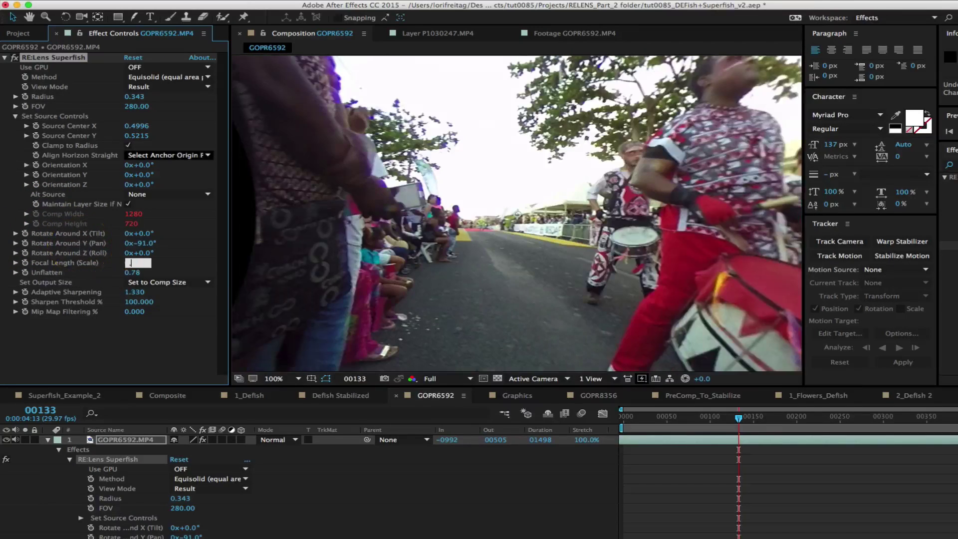
text(0.7)
key(Return)
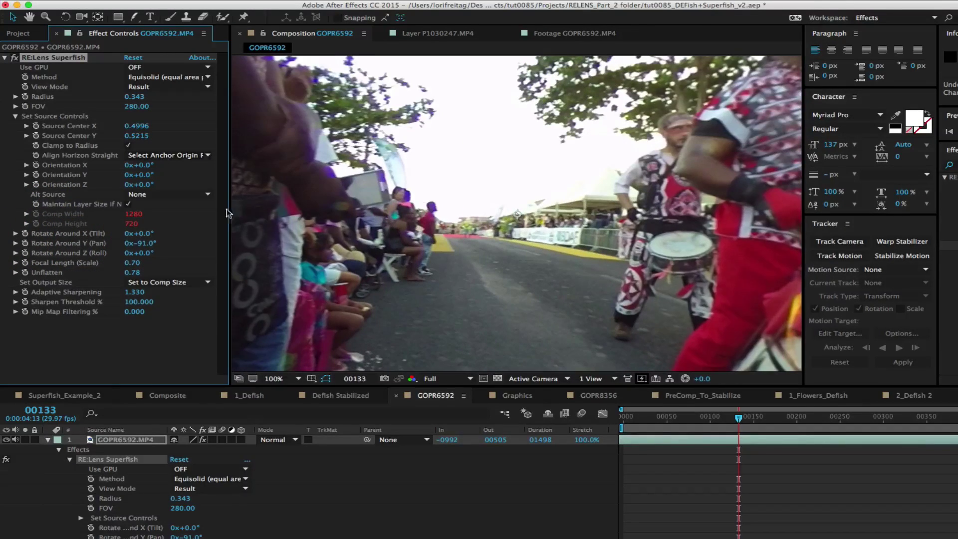
drag(132, 272, 167, 302)
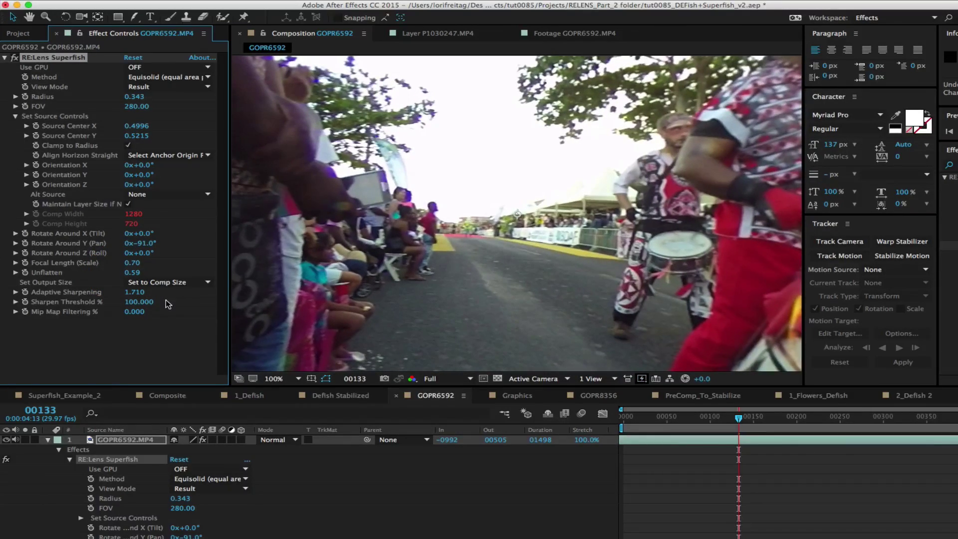